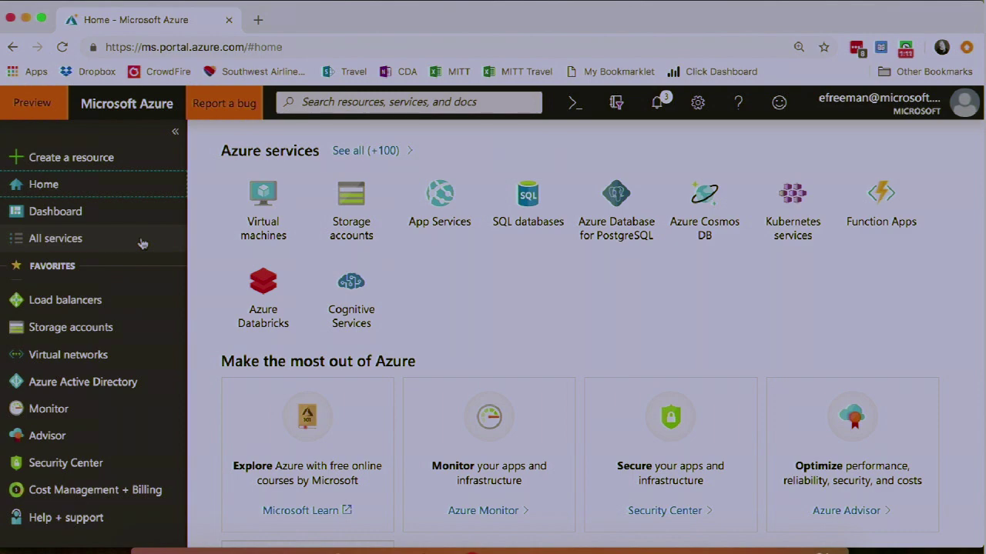
Step: Find Logic Apps through All services, filter names by 'SRE', and open SRE50-emily's overview
{"action": "left_click", "coordinate": [142, 243]}
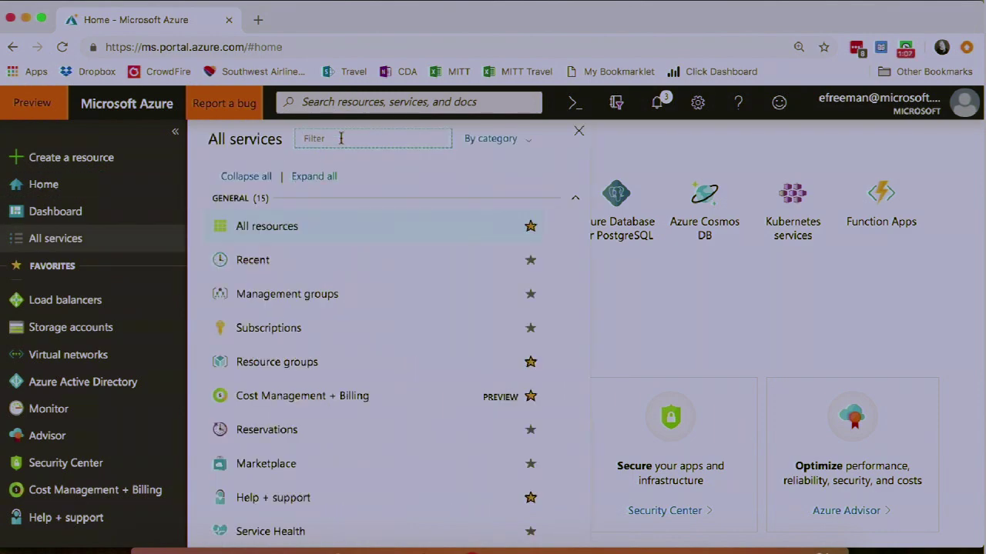
{"action": "type", "text": "logic"}
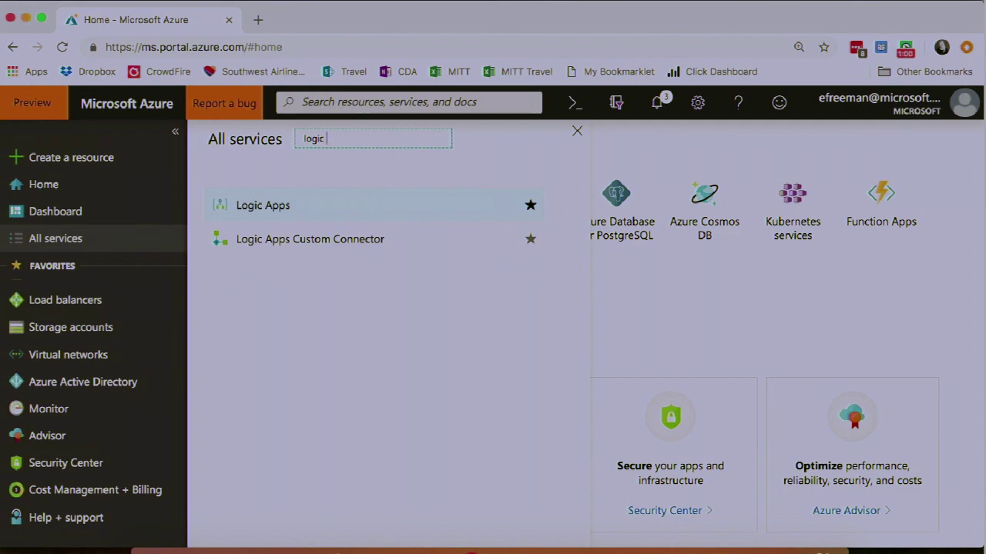
{"action": "left_click", "coordinate": [287, 200]}
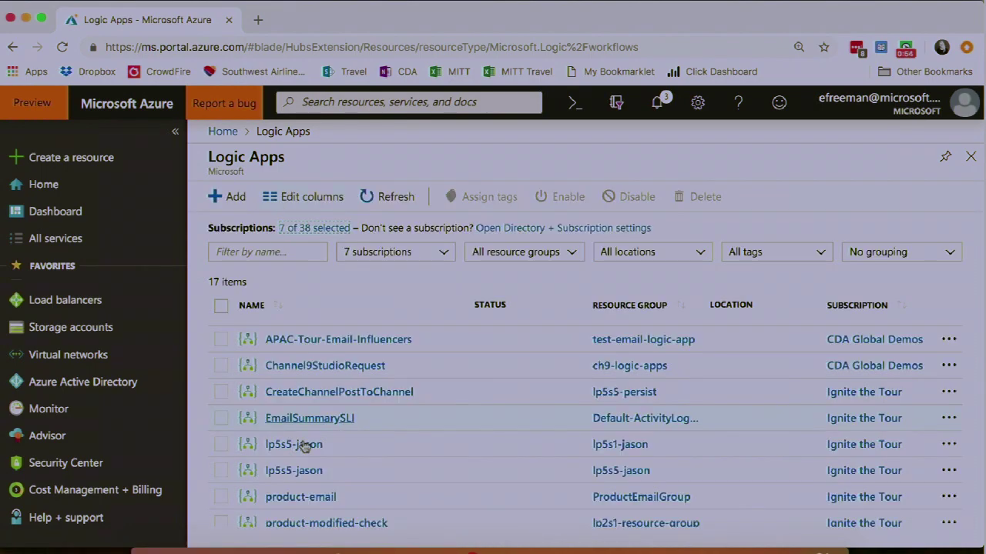
{"action": "left_click", "coordinate": [300, 252]}
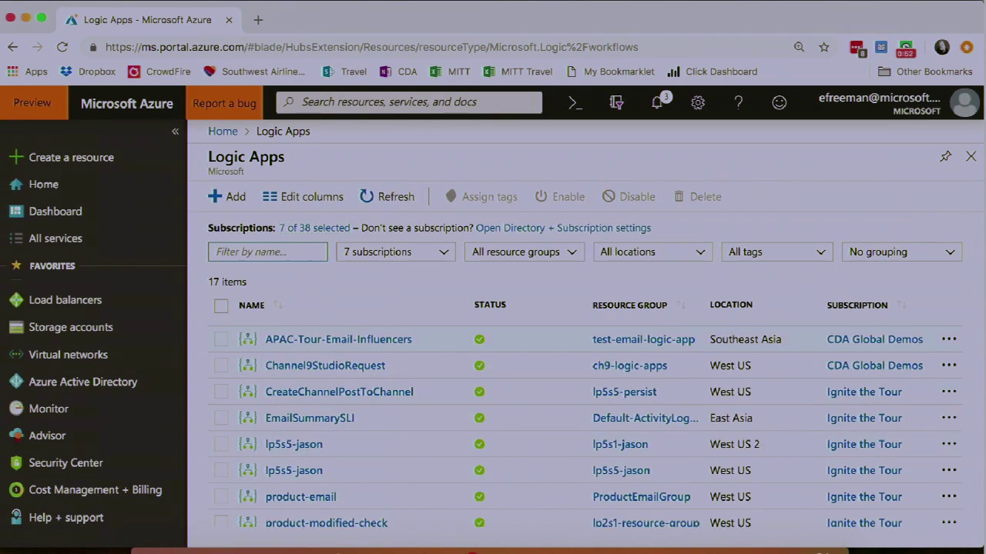
{"action": "type", "text": "SRE"}
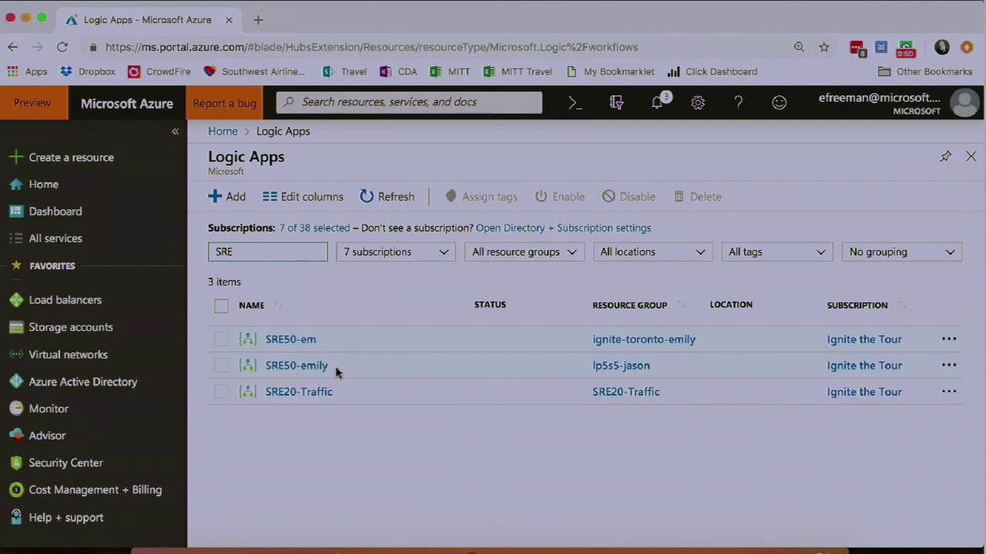
{"action": "left_click", "coordinate": [314, 366]}
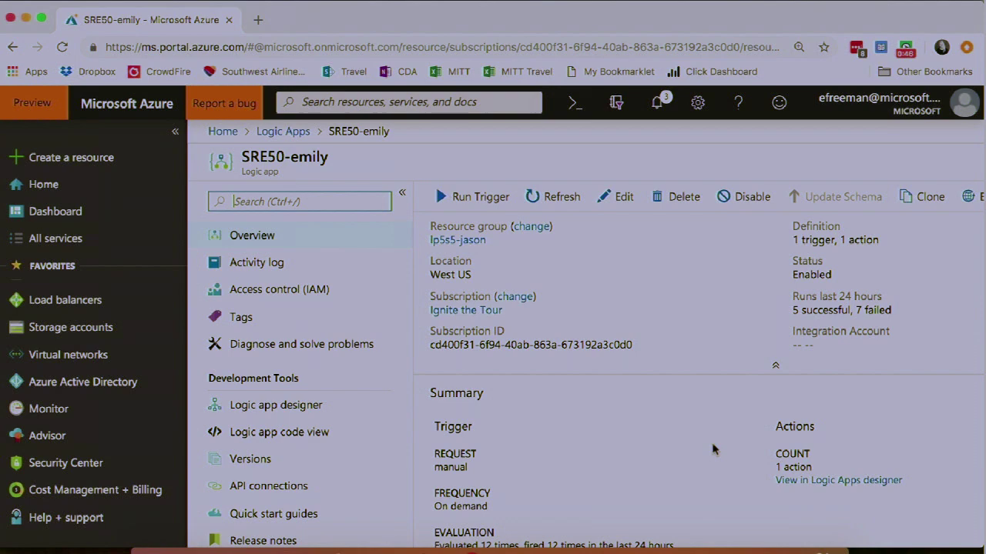
{"action": "scroll", "coordinate": [342, 291], "scroll_direction": "down", "scroll_amount": 5}
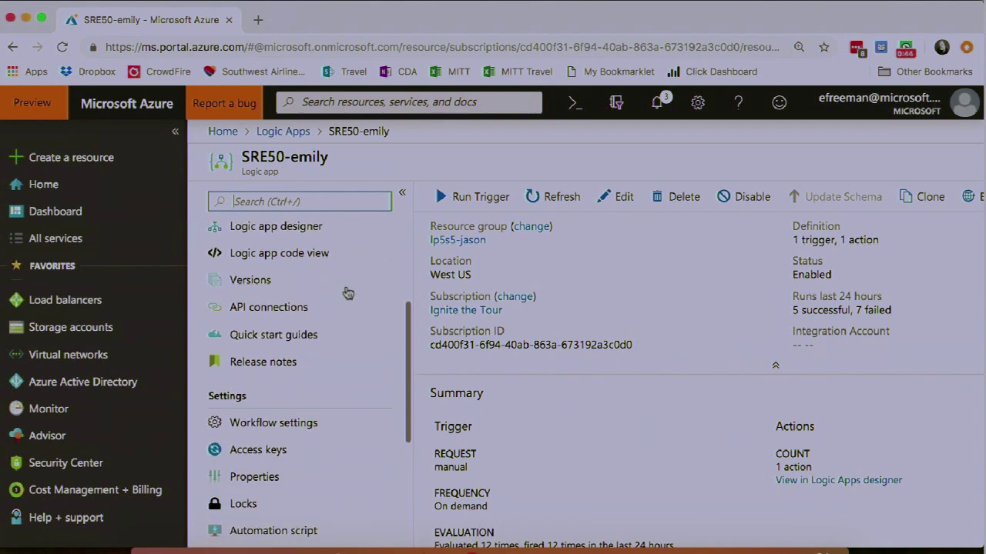
{"action": "scroll", "coordinate": [346, 291], "scroll_direction": "up", "scroll_amount": 5}
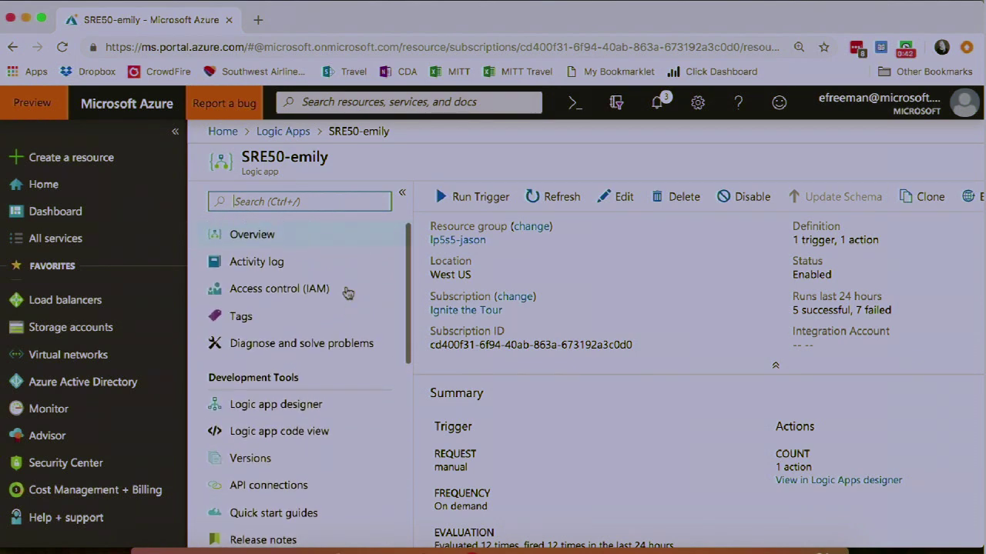
Step: Open the workflow in the designer and inspect the HTTP request trigger and Parse JSON cards
{"action": "left_click", "coordinate": [620, 200]}
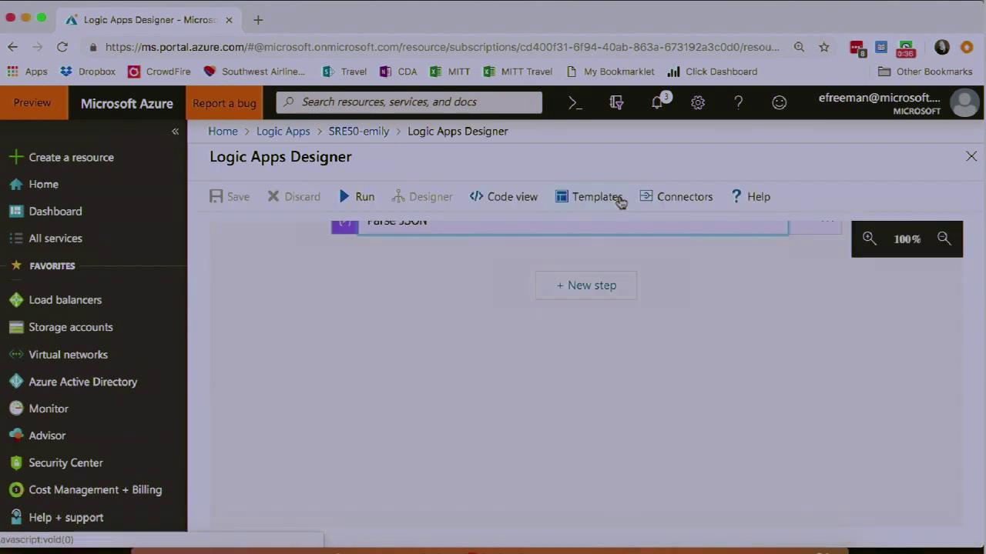
{"action": "scroll", "coordinate": [483, 344], "scroll_direction": "up", "scroll_amount": 3}
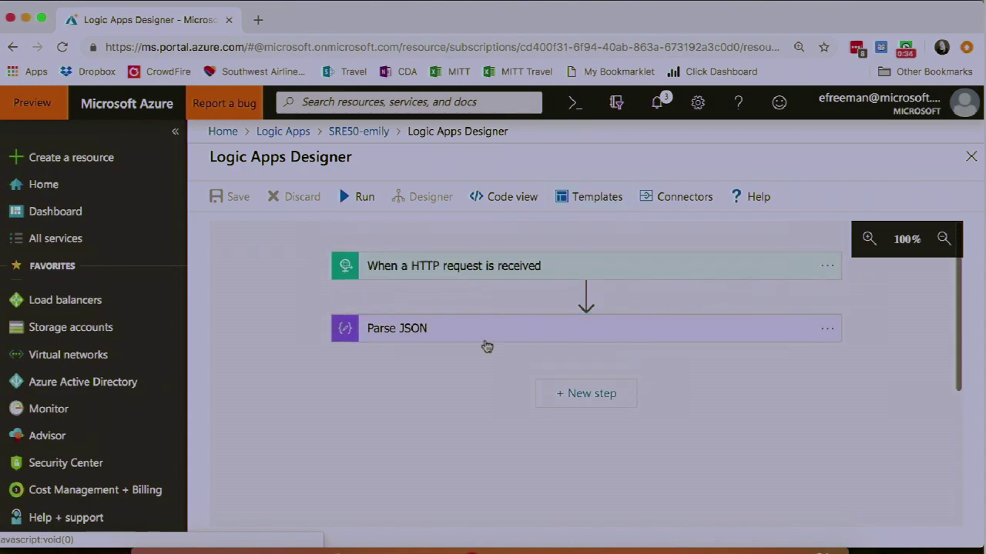
{"action": "left_click", "coordinate": [577, 264]}
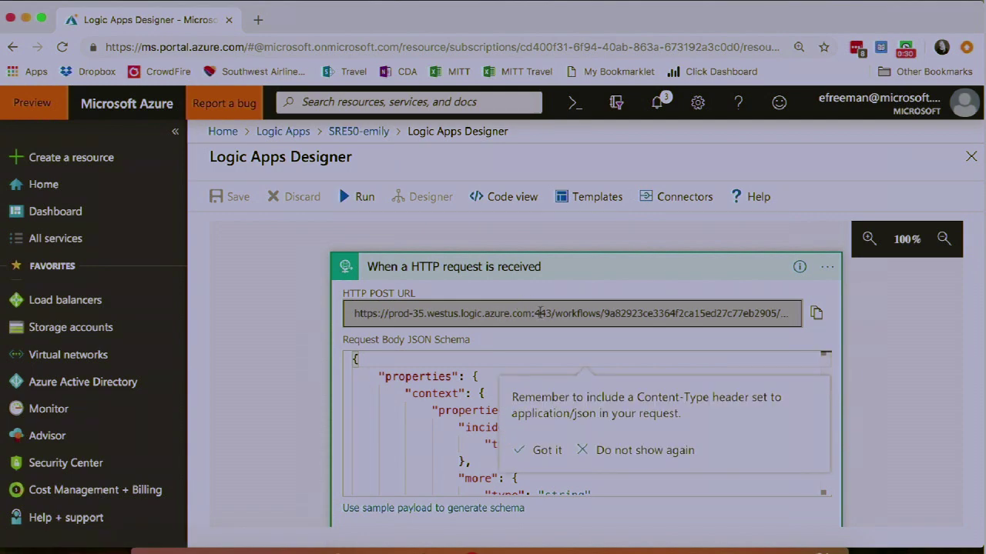
{"action": "scroll", "coordinate": [539, 316], "scroll_direction": "down", "scroll_amount": 5}
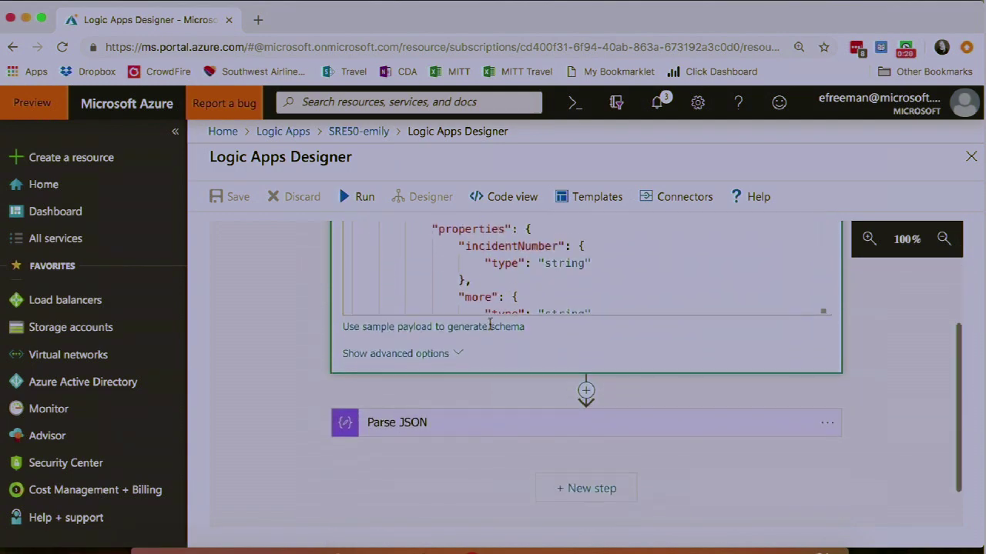
{"action": "scroll", "coordinate": [522, 243], "scroll_direction": "down", "scroll_amount": 2}
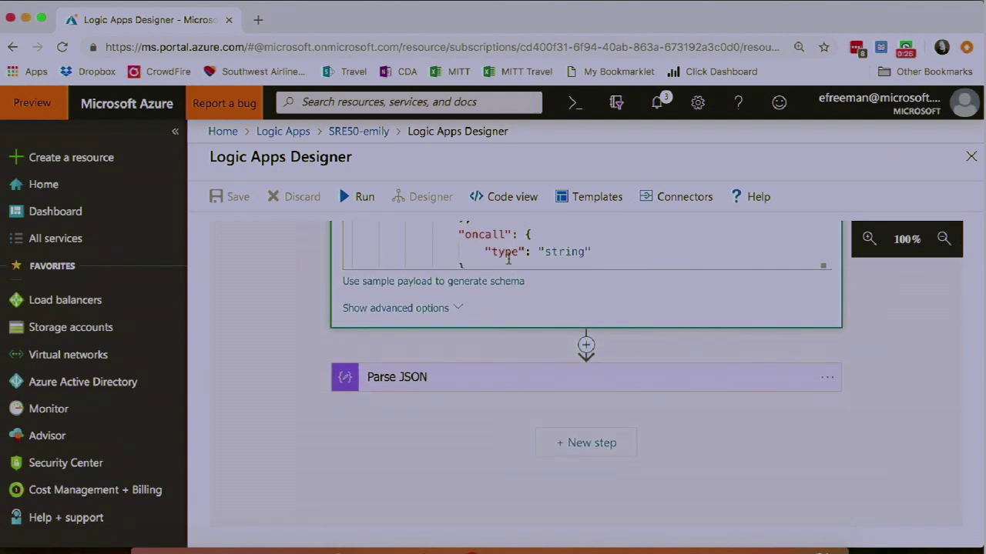
{"action": "left_click", "coordinate": [466, 385]}
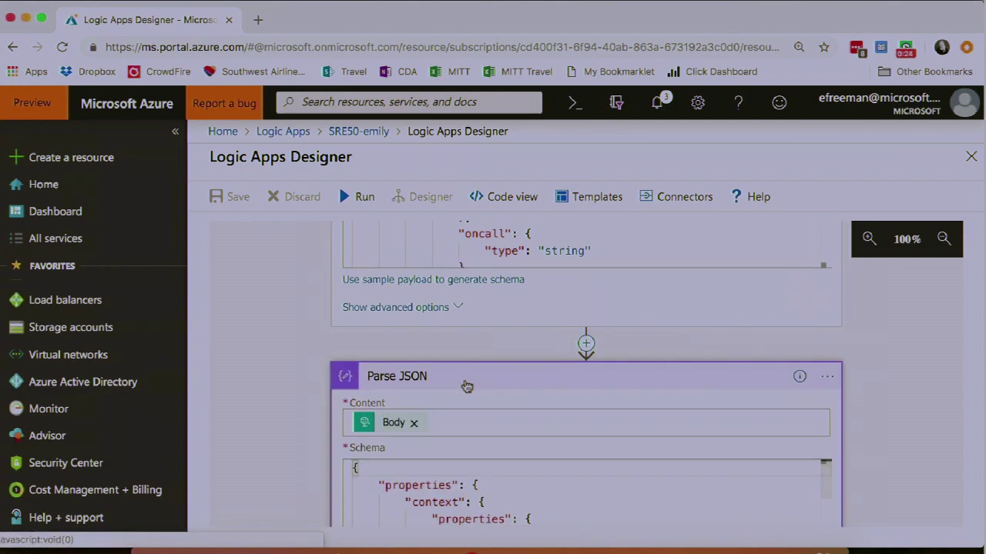
{"action": "left_click", "coordinate": [466, 385]}
{"action": "scroll", "coordinate": [493, 323], "scroll_direction": "up", "scroll_amount": 5}
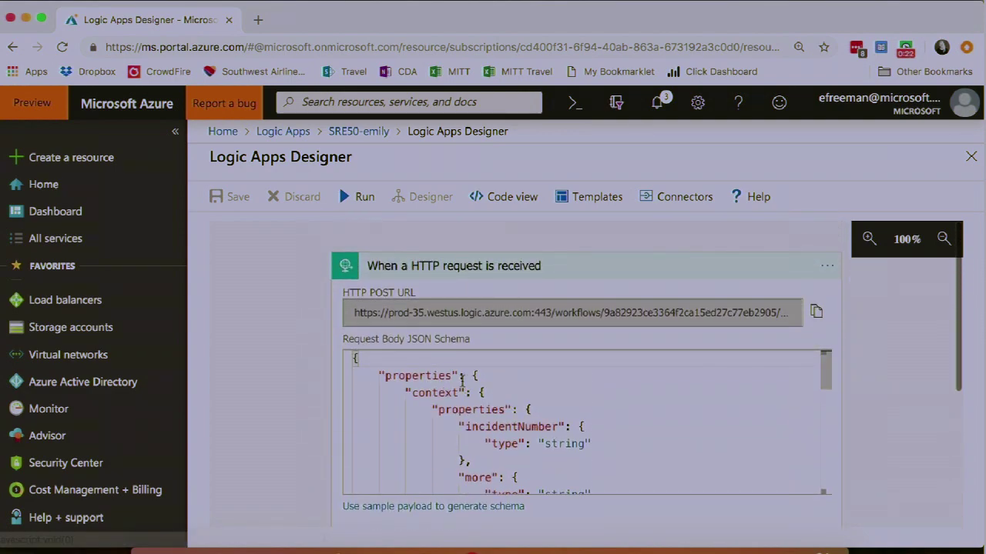
{"action": "left_click", "coordinate": [523, 282]}
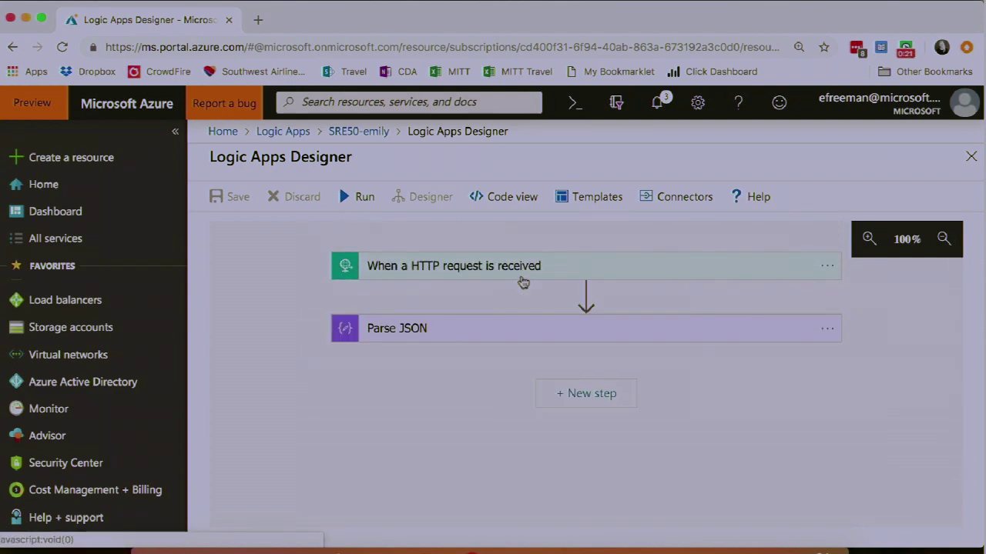
Step: Add a Microsoft Teams 'Create a channel' action after Parse JSON
{"action": "left_click", "coordinate": [591, 396]}
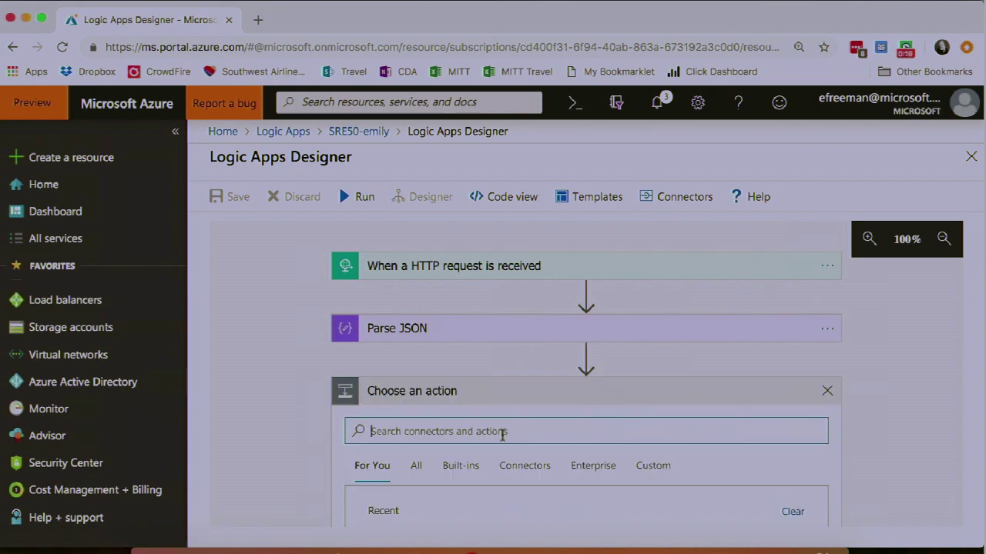
{"action": "type", "text": "microso"}
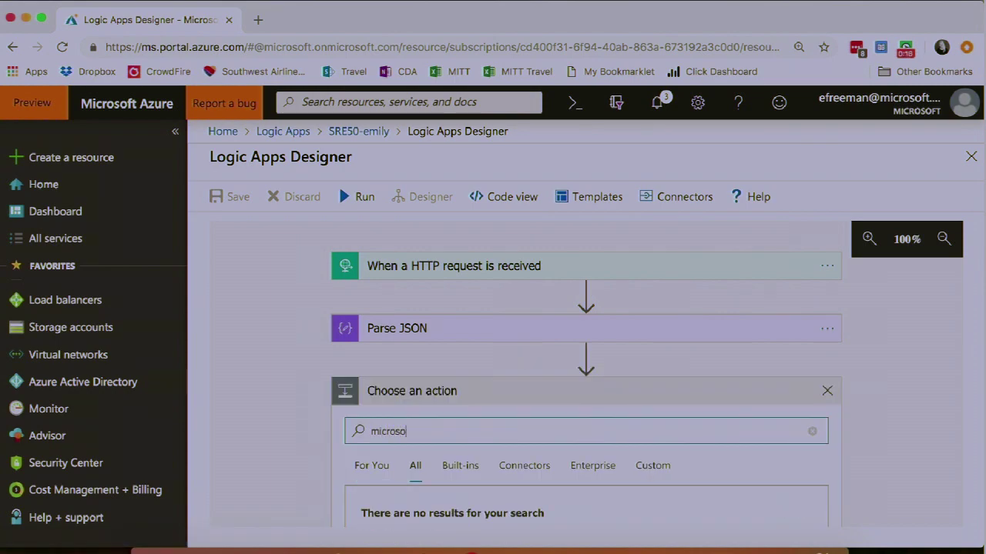
{"action": "type", "text": "ft "}
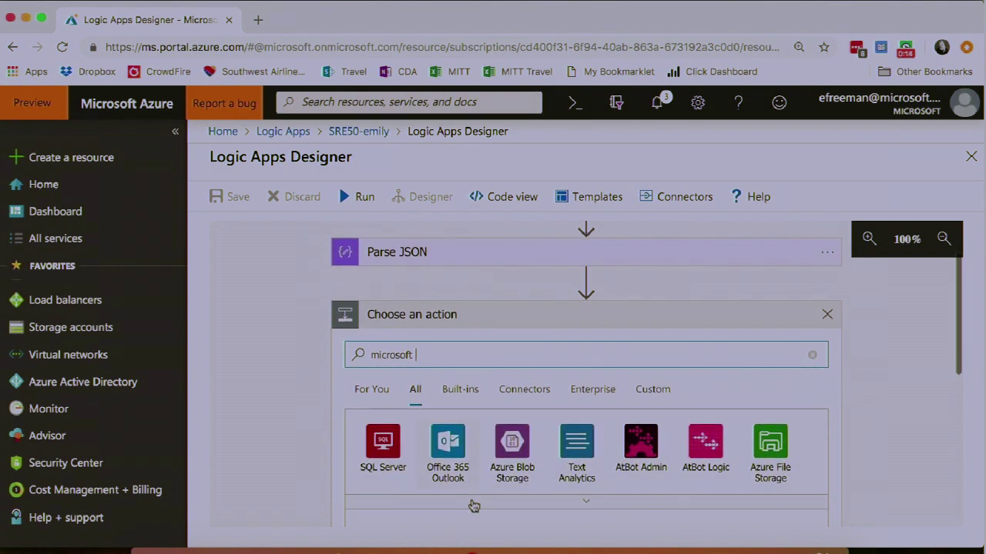
{"action": "type", "text": "teams"}
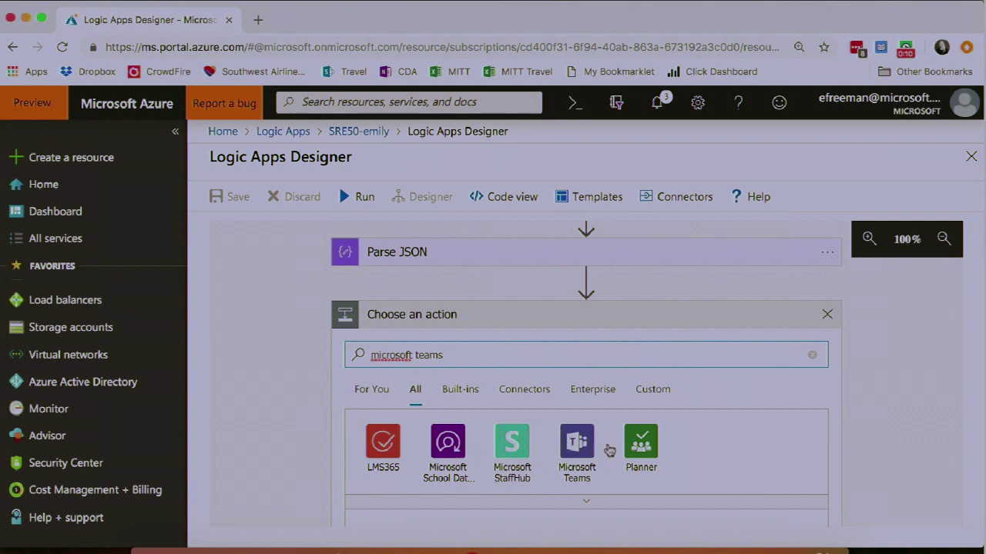
{"action": "left_click", "coordinate": [577, 442]}
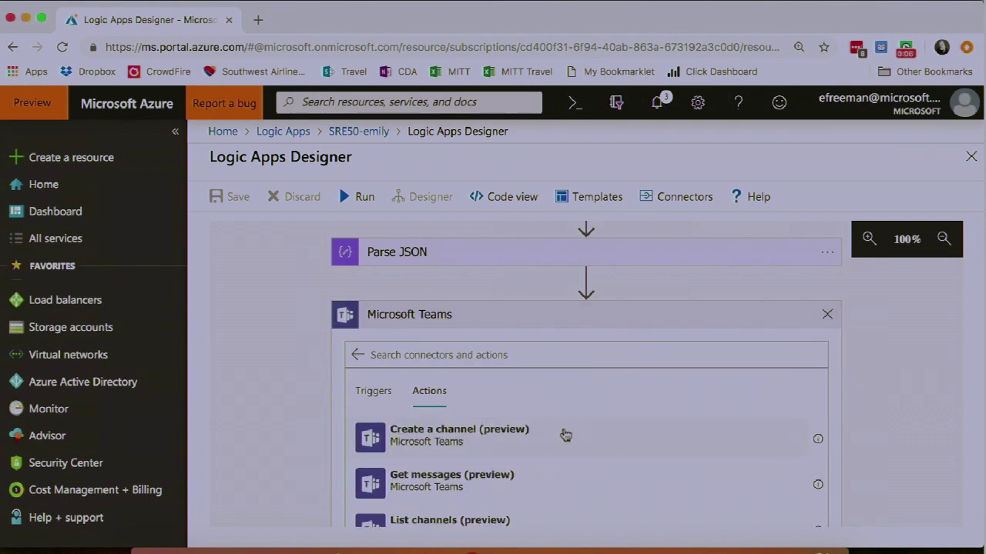
{"action": "left_click", "coordinate": [565, 436]}
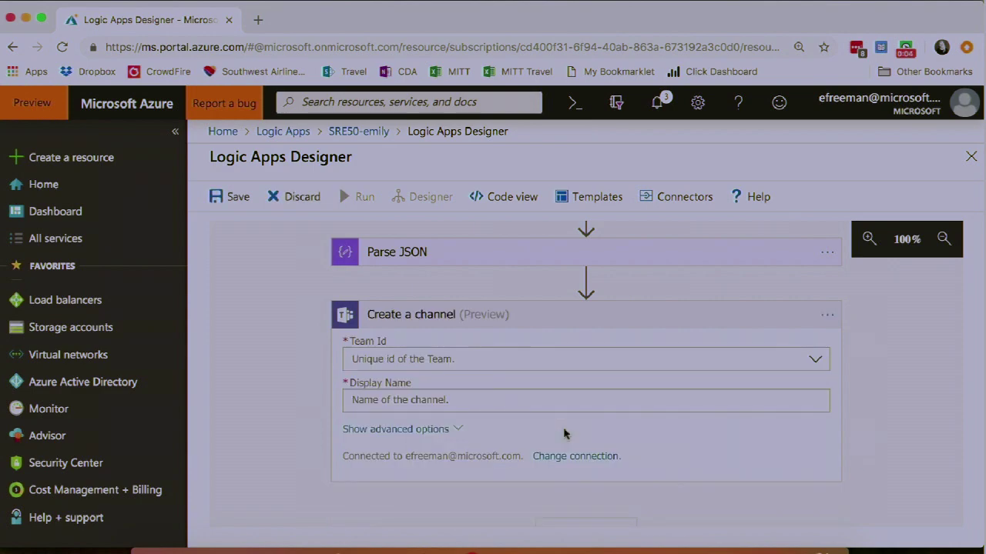
Step: Set team MSIgnite The Tour and display name 'incident-' plus incidentNumber, then save
{"action": "left_click", "coordinate": [567, 358]}
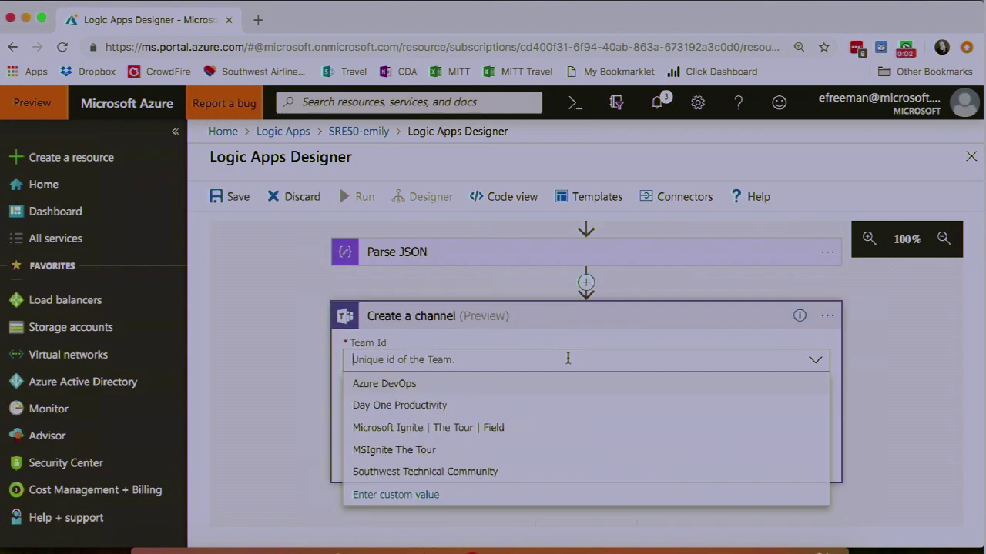
{"action": "left_click", "coordinate": [407, 450]}
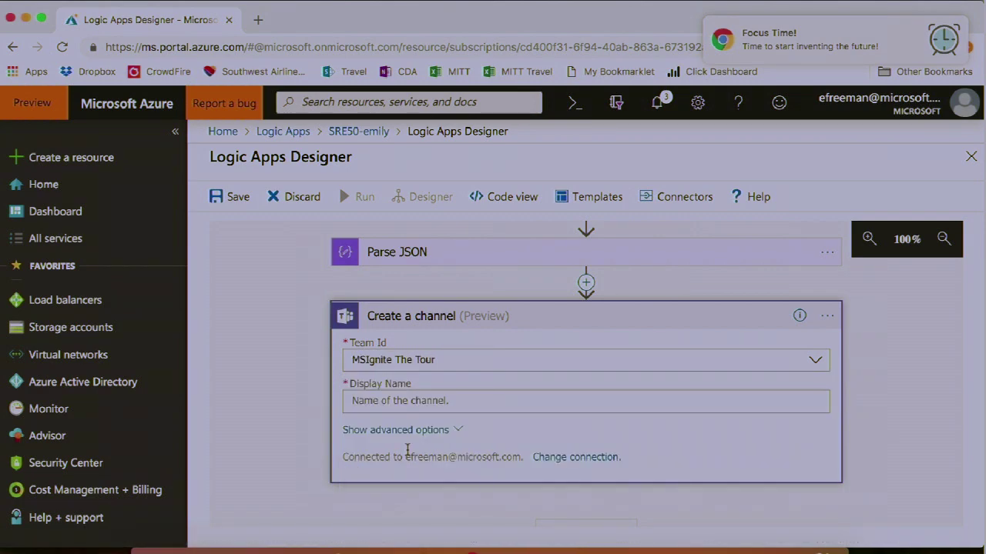
{"action": "left_click", "coordinate": [433, 403]}
{"action": "type", "text": "incident-"}
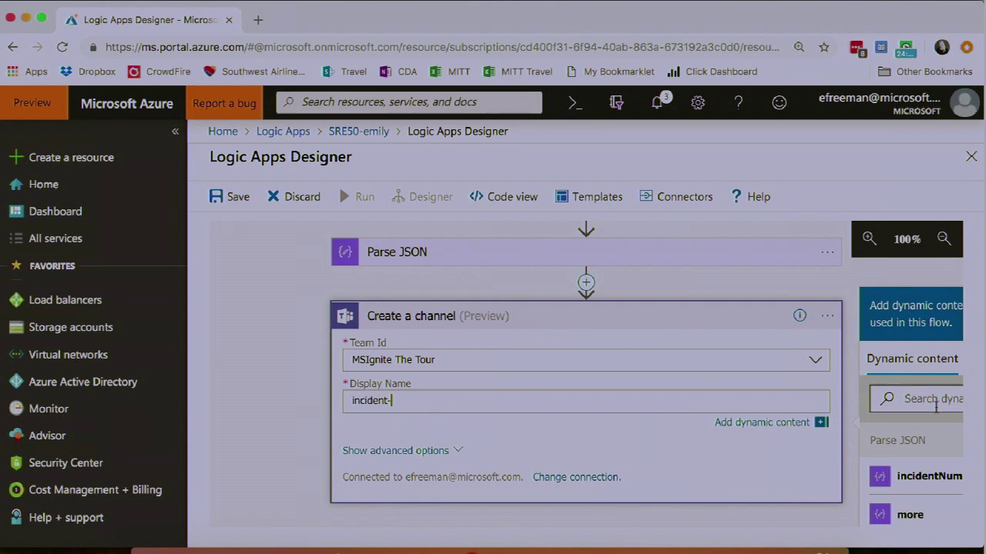
{"action": "scroll", "coordinate": [934, 398], "scroll_direction": "down", "scroll_amount": 3}
{"action": "left_click", "coordinate": [919, 380]}
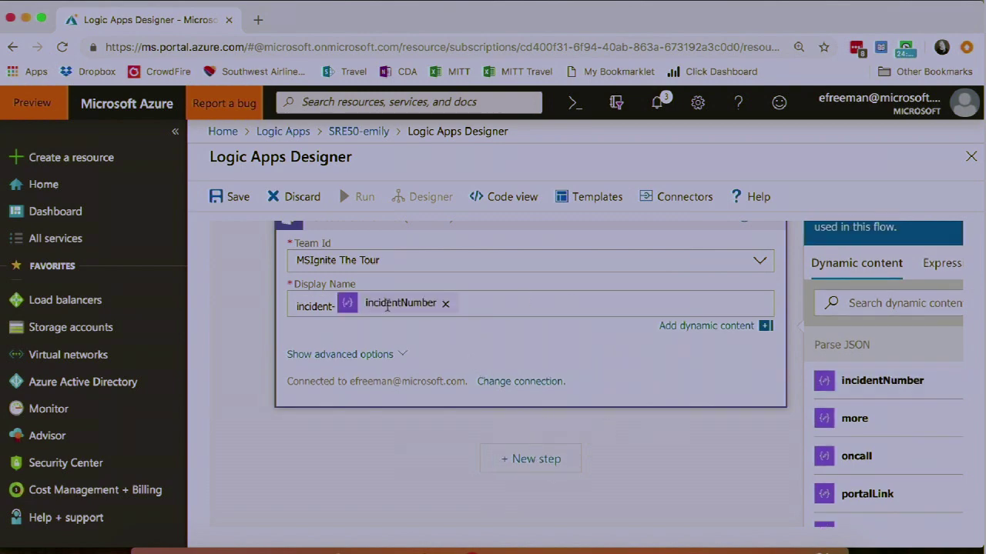
{"action": "left_click", "coordinate": [235, 199]}
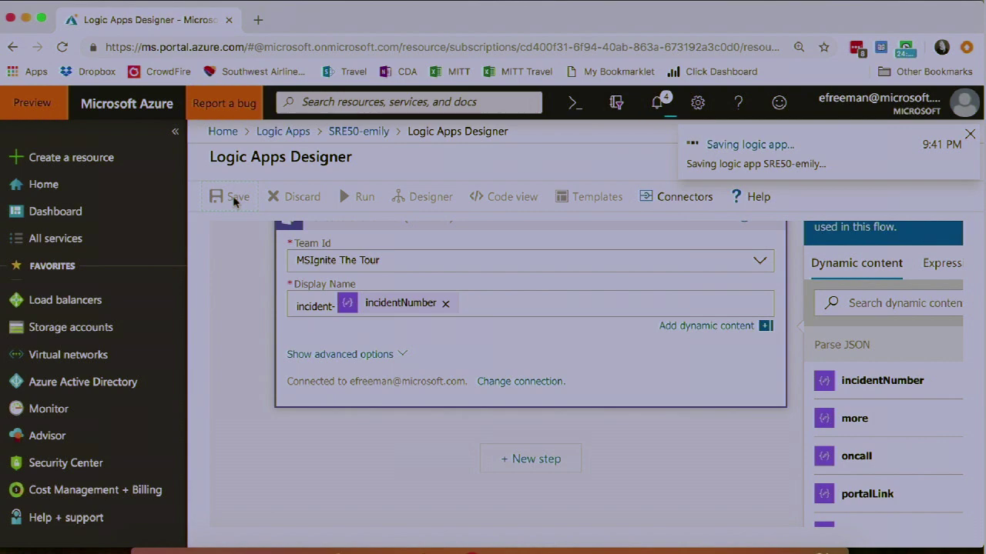
Step: Add a Teams Post message step targeting the MSIgnite The Tour team
{"action": "left_click", "coordinate": [524, 459]}
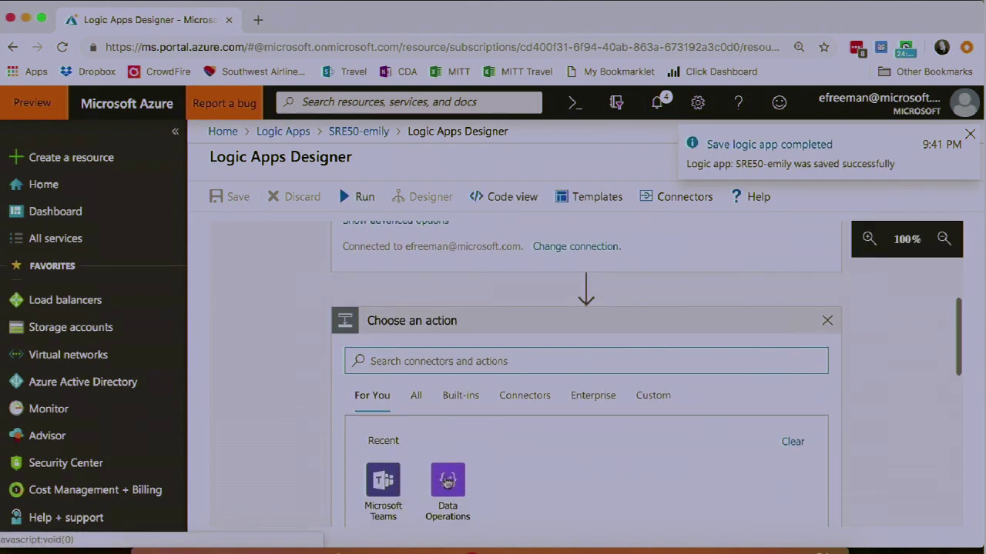
{"action": "left_click", "coordinate": [396, 489]}
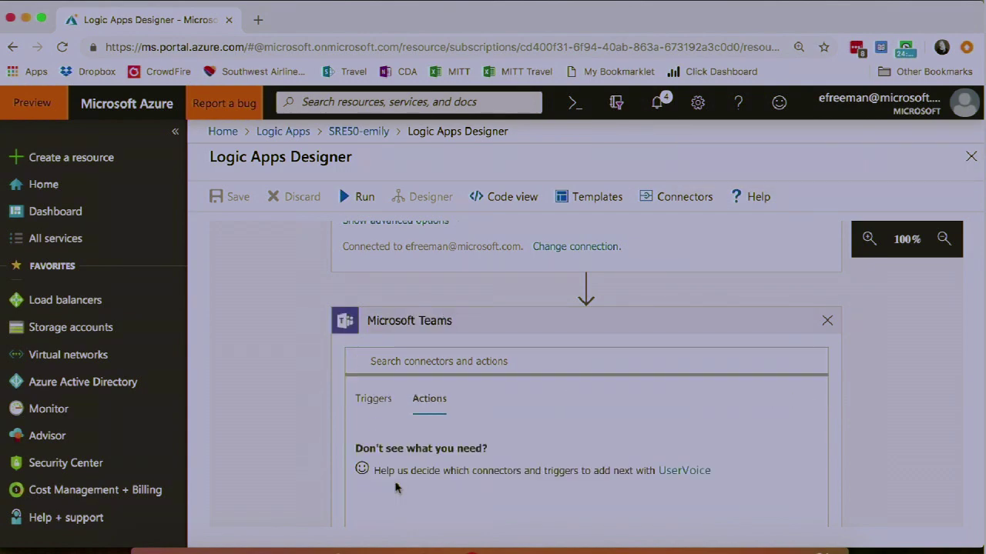
{"action": "scroll", "coordinate": [415, 462], "scroll_direction": "down", "scroll_amount": 5}
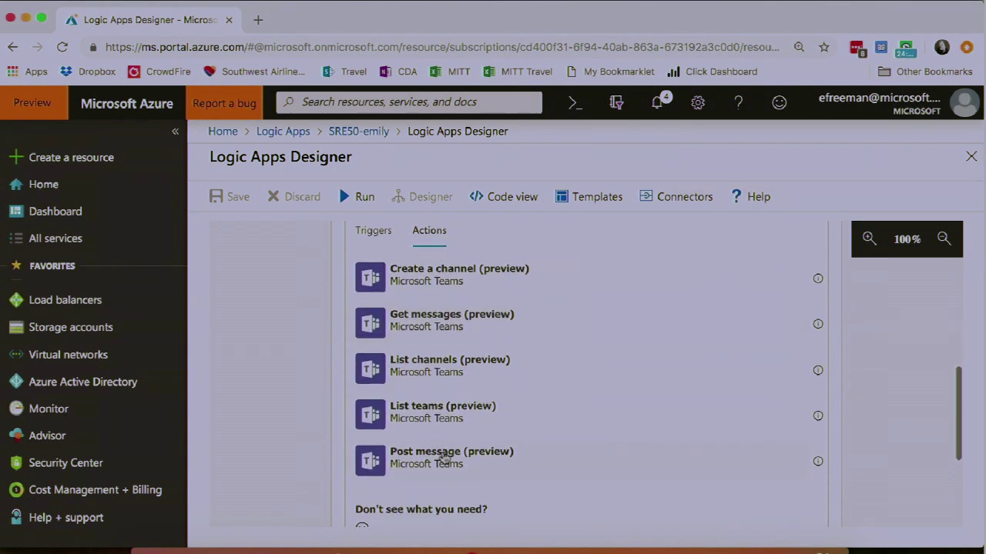
{"action": "left_click", "coordinate": [445, 455]}
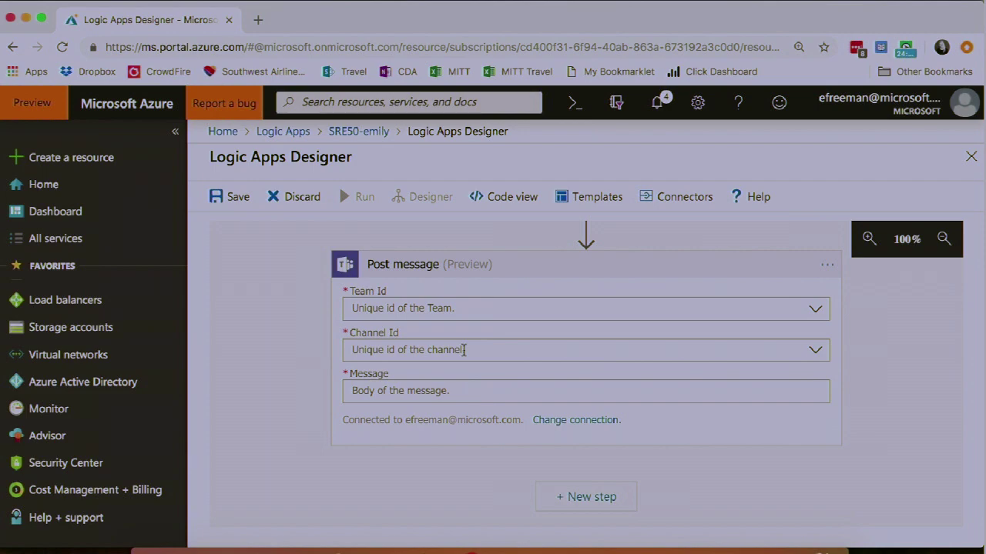
{"action": "left_click", "coordinate": [479, 308]}
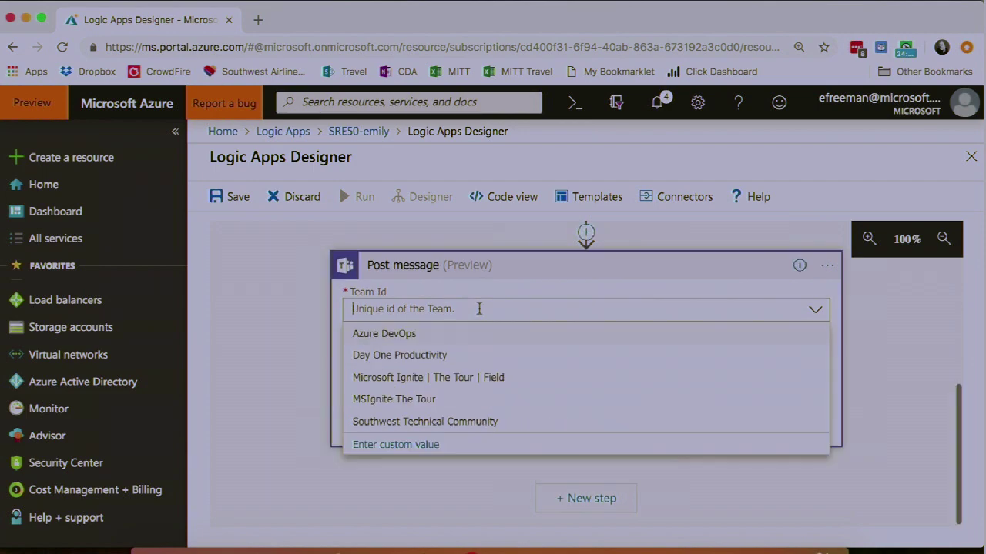
{"action": "left_click", "coordinate": [425, 399]}
Step: Set a custom channel id of 'incident-' plus incidentNumber
{"action": "left_click", "coordinate": [418, 340]}
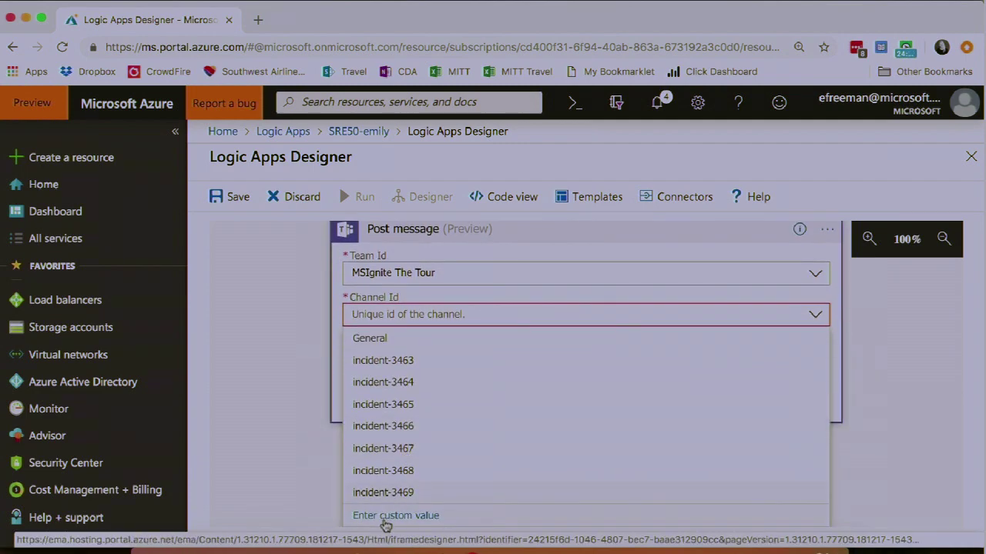
{"action": "left_click", "coordinate": [384, 520]}
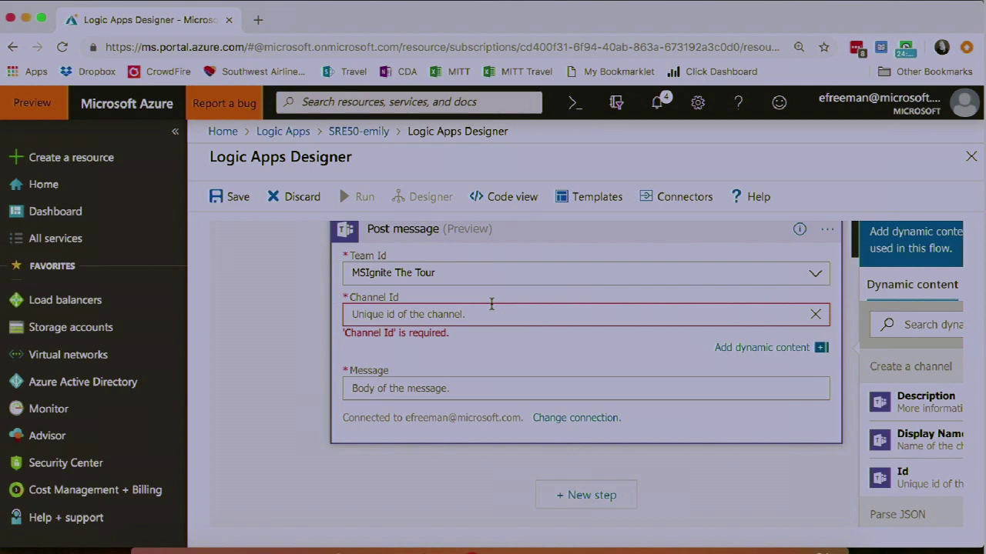
{"action": "type", "text": "incident-"}
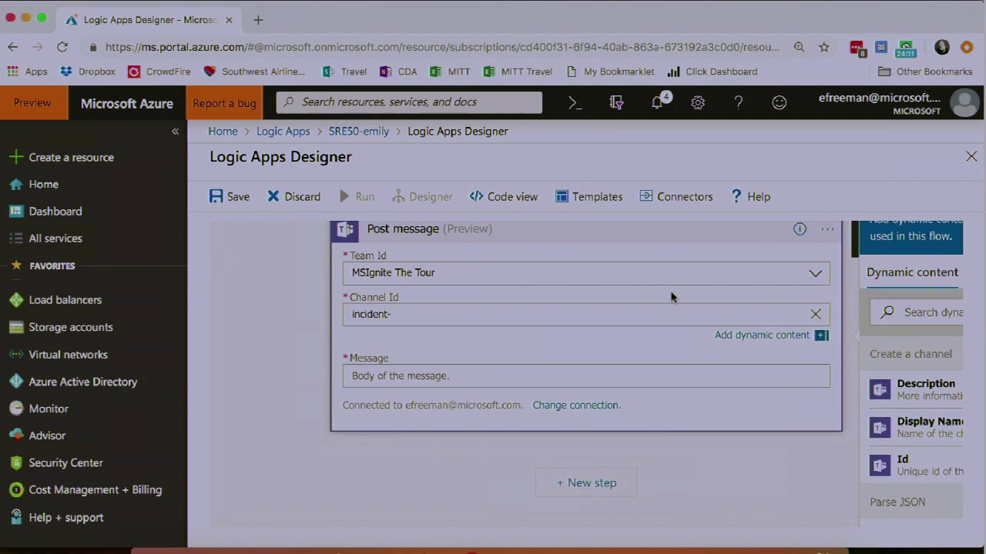
{"action": "scroll", "coordinate": [916, 387], "scroll_direction": "down", "scroll_amount": 2}
{"action": "scroll", "coordinate": [916, 387], "scroll_direction": "down", "scroll_amount": 2}
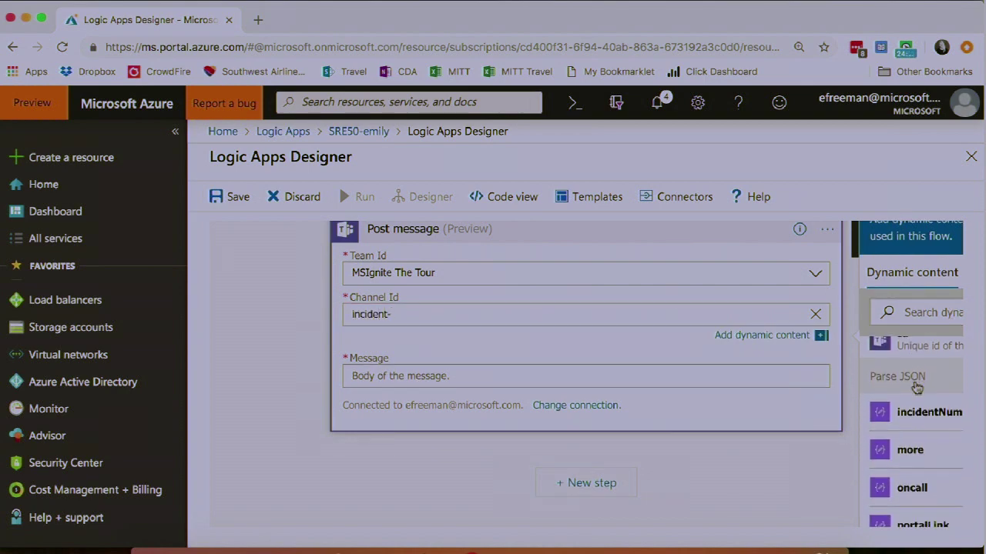
{"action": "left_click", "coordinate": [911, 414]}
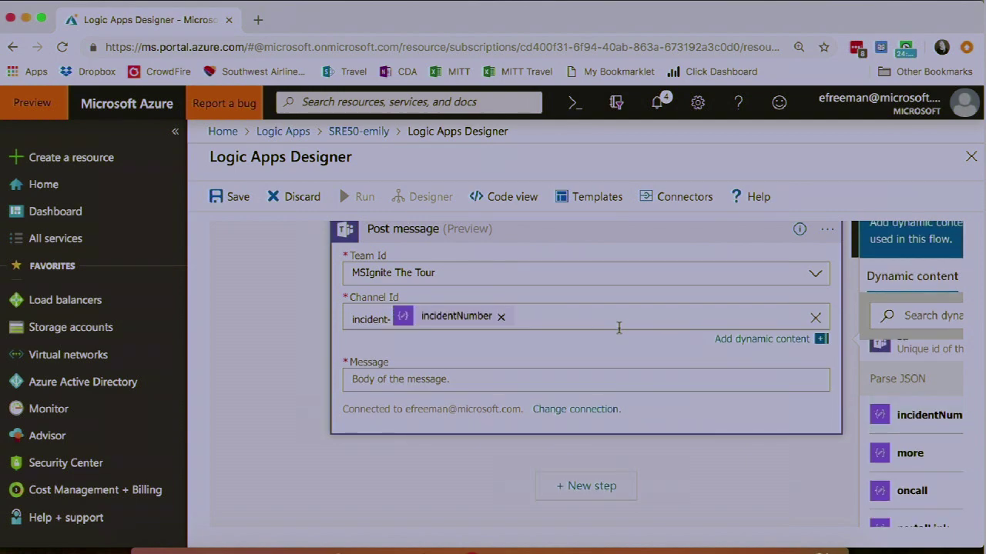
{"action": "left_click", "coordinate": [748, 347]}
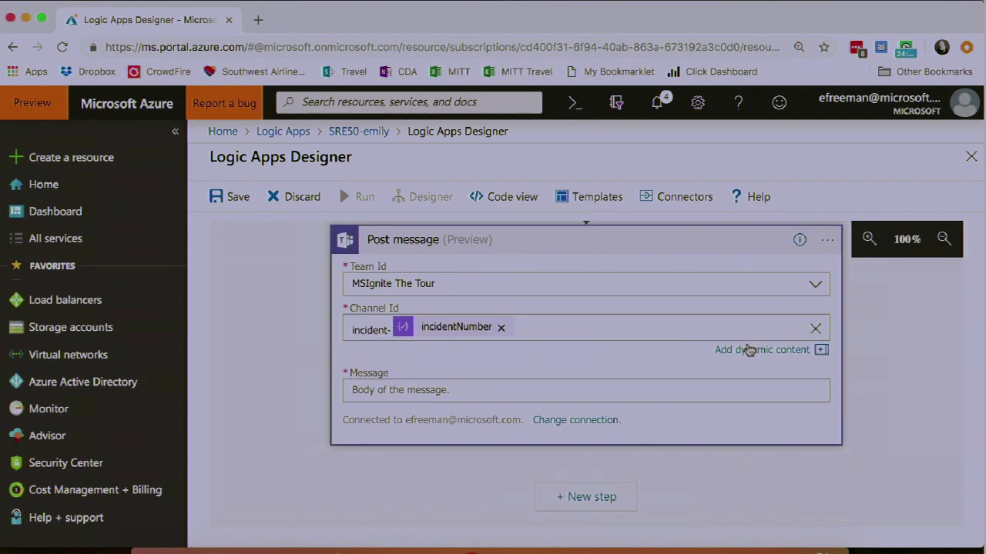
{"action": "left_click", "coordinate": [748, 350]}
Step: Write the message 'Hi there! The dumpster is on fire. Again.' followed by a blank line
{"action": "left_click", "coordinate": [491, 368]}
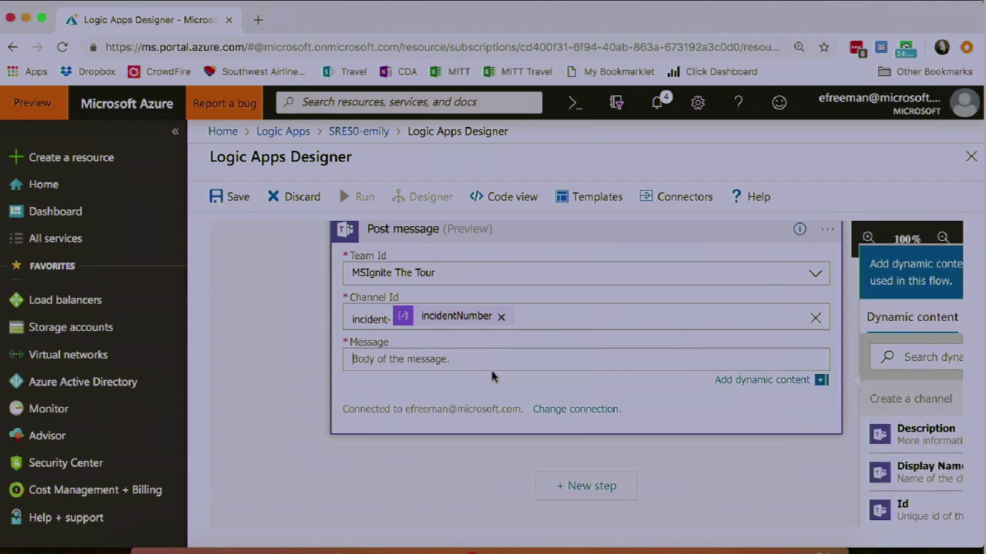
{"action": "type", "text": "Hi ther"}
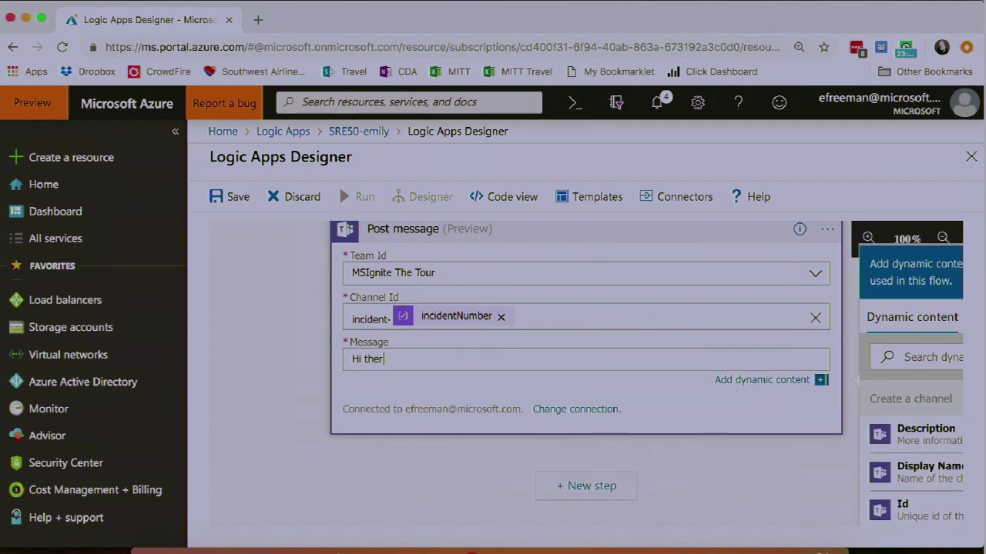
{"action": "type", "text": "e! The dumpster is on fire"}
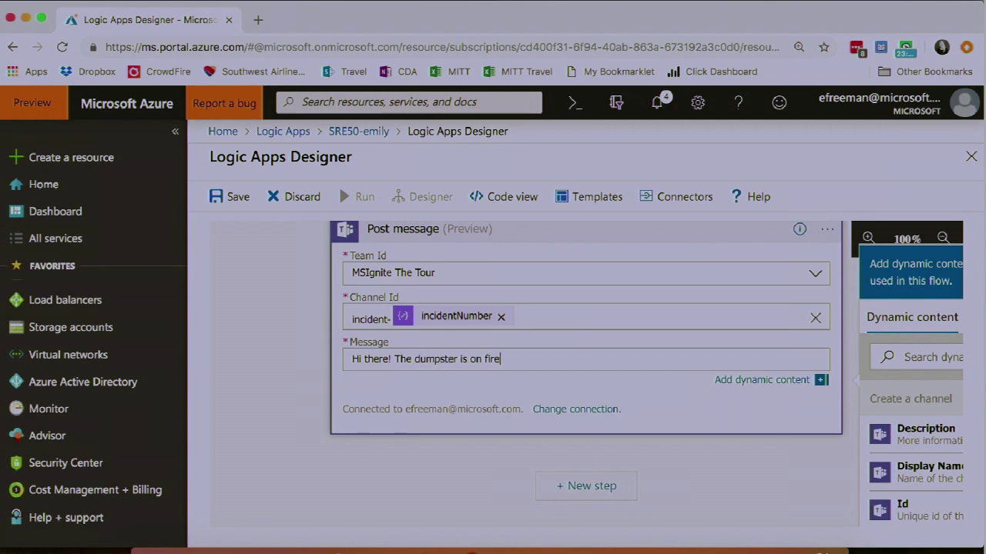
{"action": "type", "text": ". Again. 🔥"}
{"action": "key", "text": "Return"}
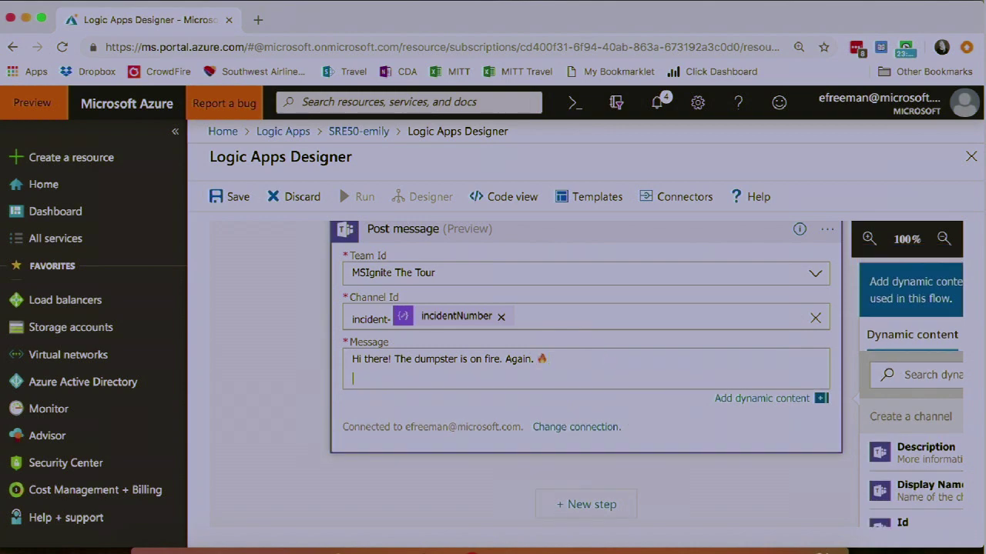
{"action": "key", "text": "Return"}
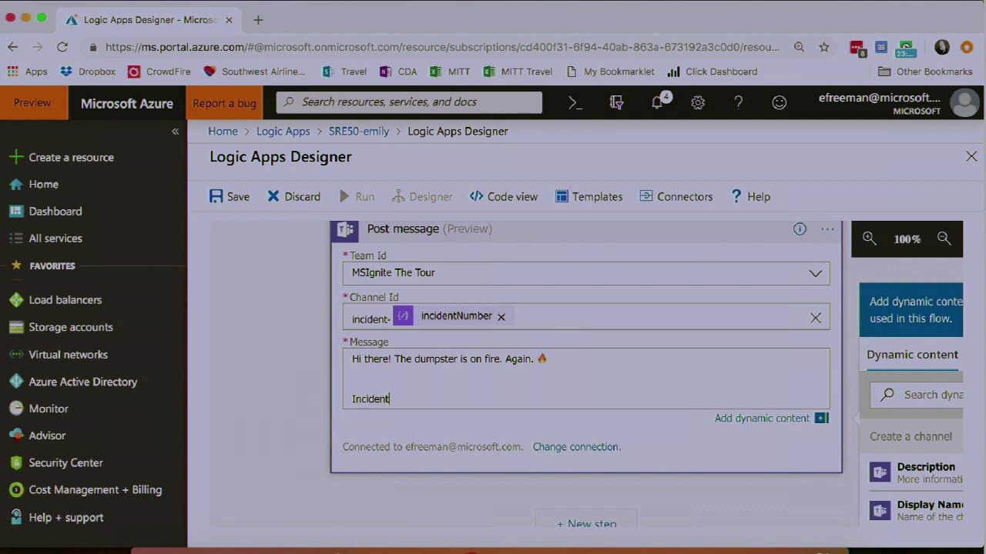
Step: Fill the Incident line with incidentNumber and add a Severity line with the severity value
{"action": "scroll", "coordinate": [946, 472], "scroll_direction": "down", "scroll_amount": 5}
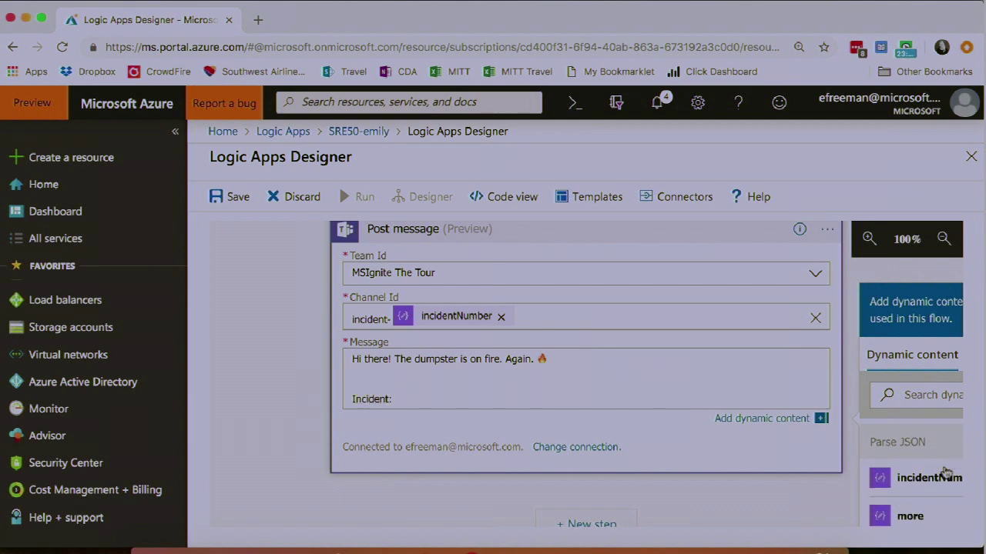
{"action": "left_click", "coordinate": [945, 472]}
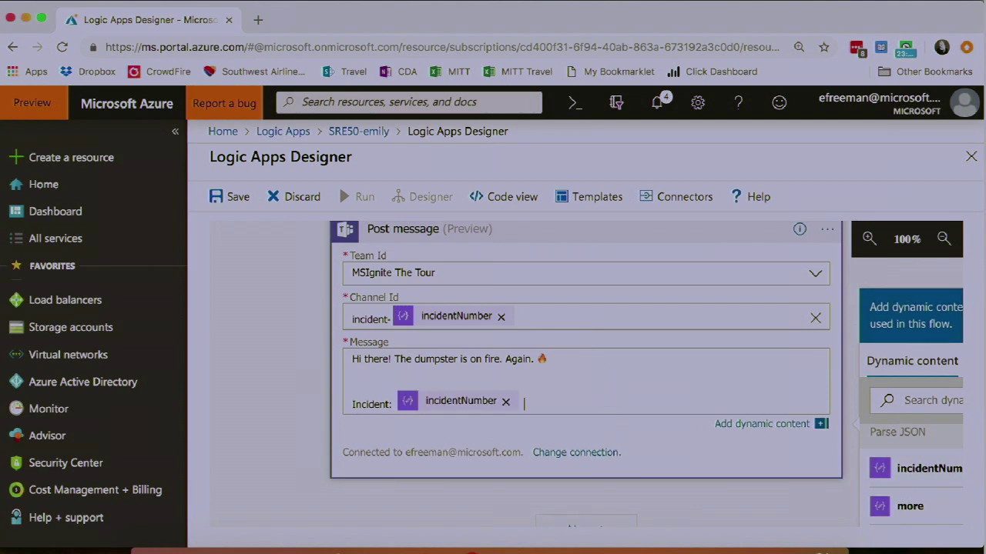
{"action": "key", "text": "Return"}
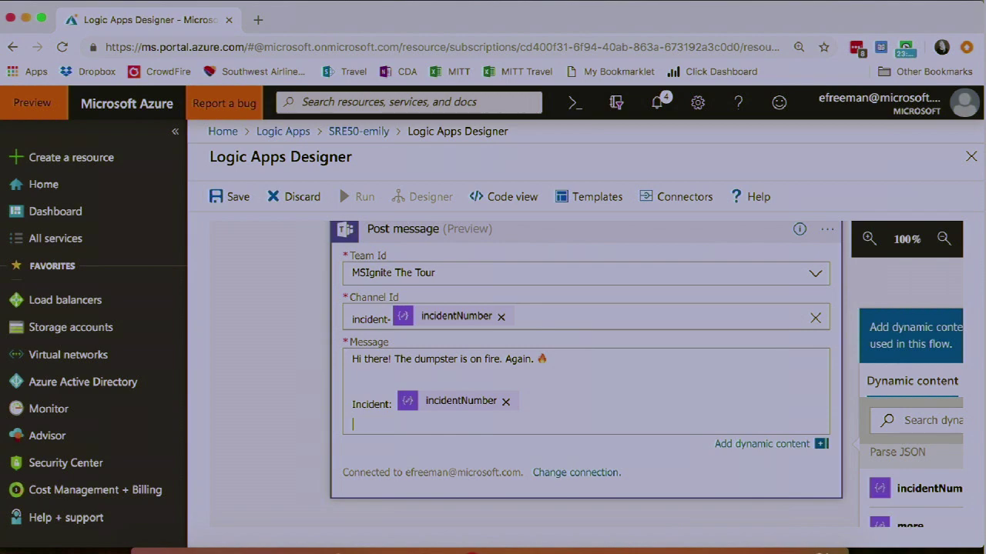
{"action": "scroll", "coordinate": [916, 429], "scroll_direction": "down", "scroll_amount": 5}
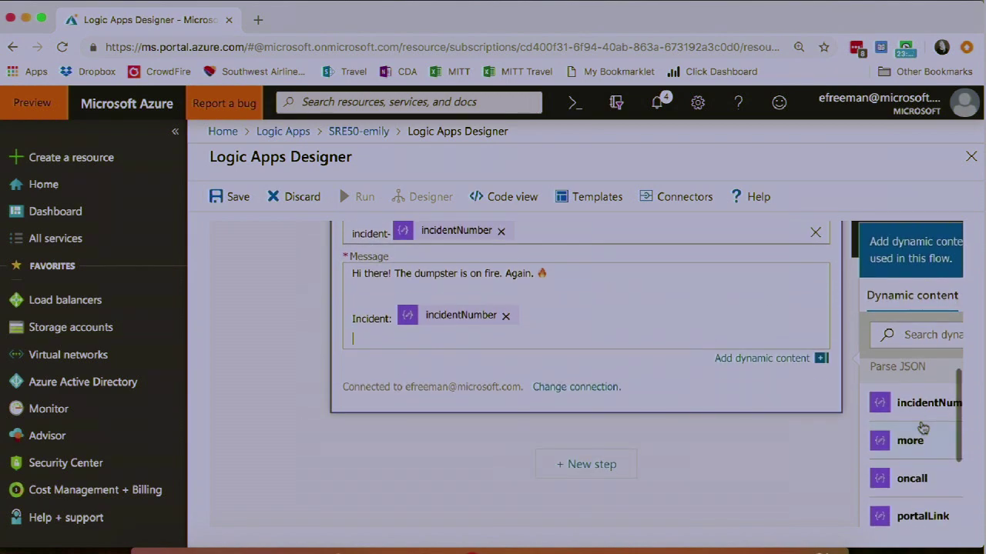
{"action": "scroll", "coordinate": [922, 428], "scroll_direction": "up", "scroll_amount": 2}
{"action": "type", "text": "Se"}
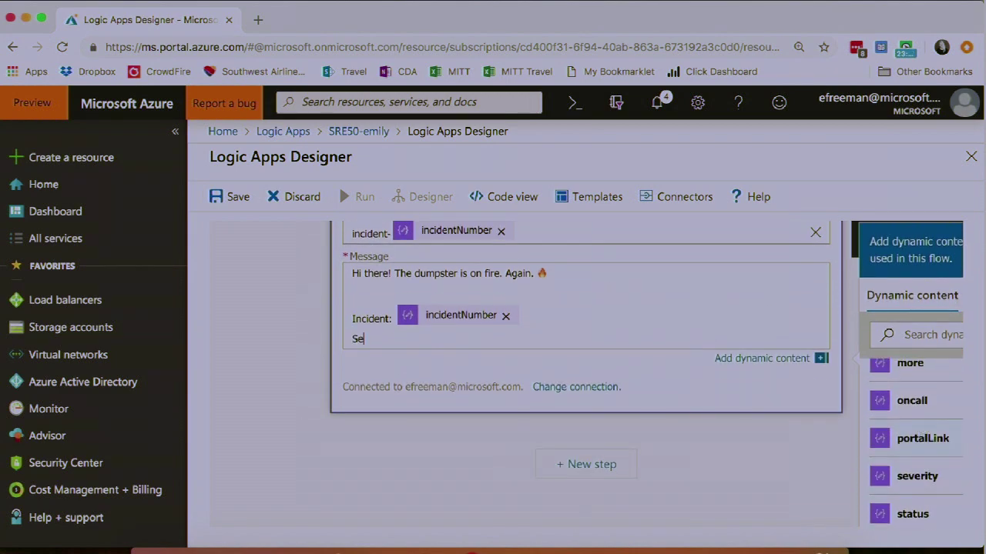
{"action": "type", "text": "verity:"}
{"action": "left_click", "coordinate": [917, 481]}
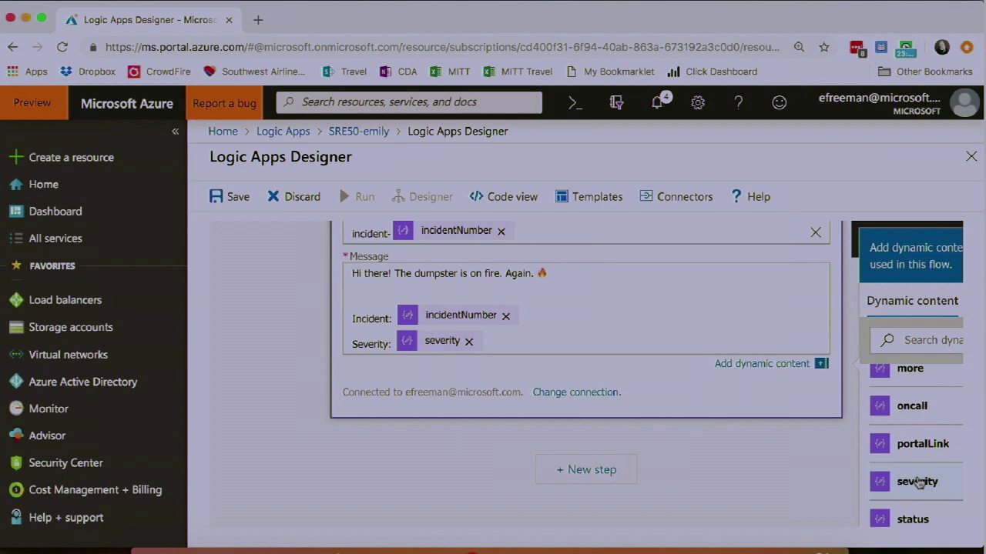
{"action": "left_click", "coordinate": [655, 342]}
{"action": "key", "text": "Return"}
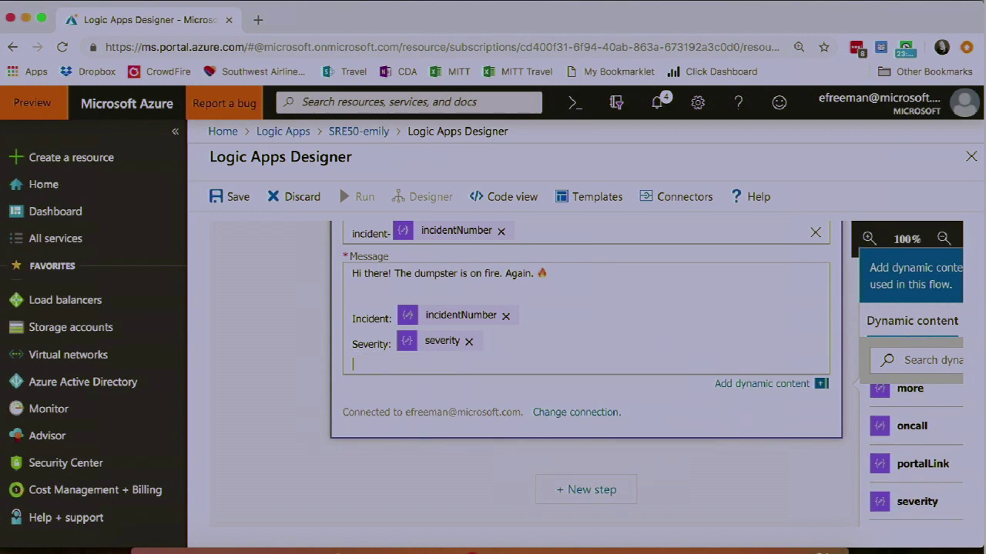
Step: Add Person On-Call with oncall and Extra Info with more, then save the logic app
{"action": "type", "text": "Person On-Call:"}
{"action": "left_click", "coordinate": [897, 428]}
{"action": "left_click", "coordinate": [897, 429]}
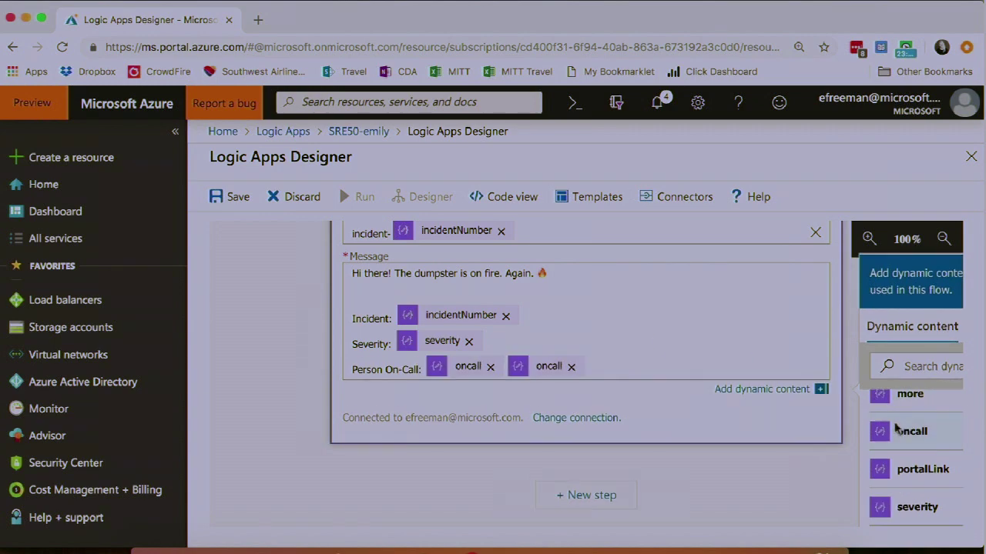
{"action": "left_click", "coordinate": [571, 366]}
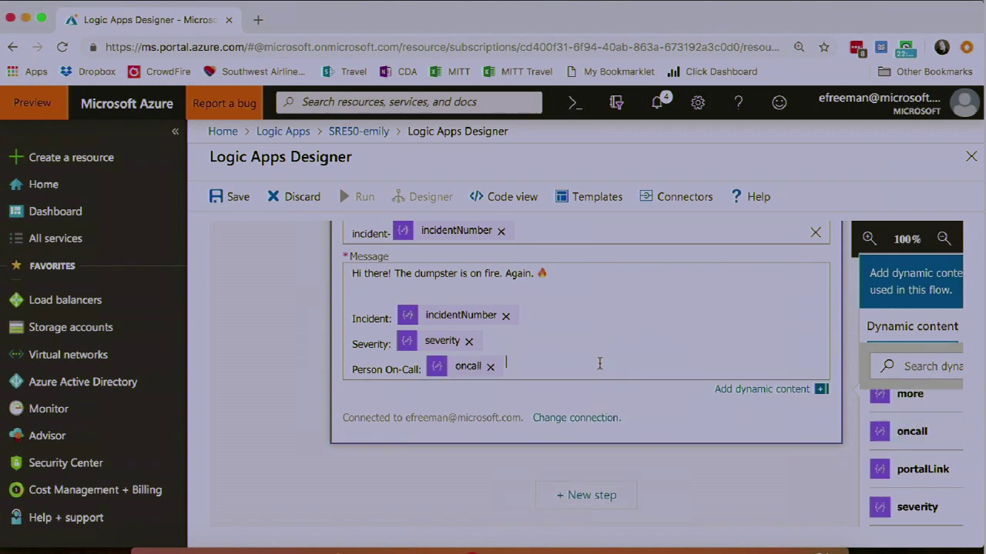
{"action": "key", "text": "Return"}
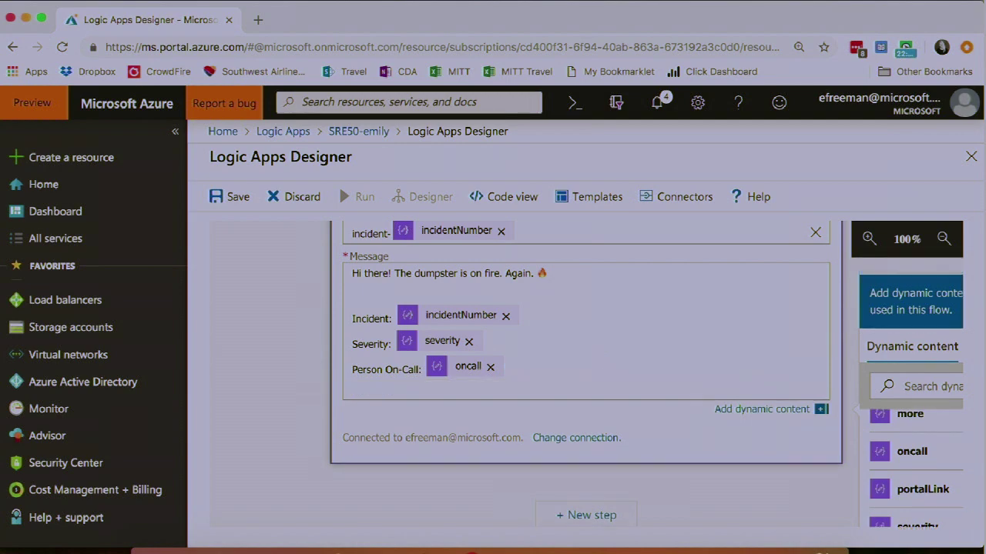
{"action": "type", "text": "Extra Info:"}
{"action": "left_click", "coordinate": [881, 416]}
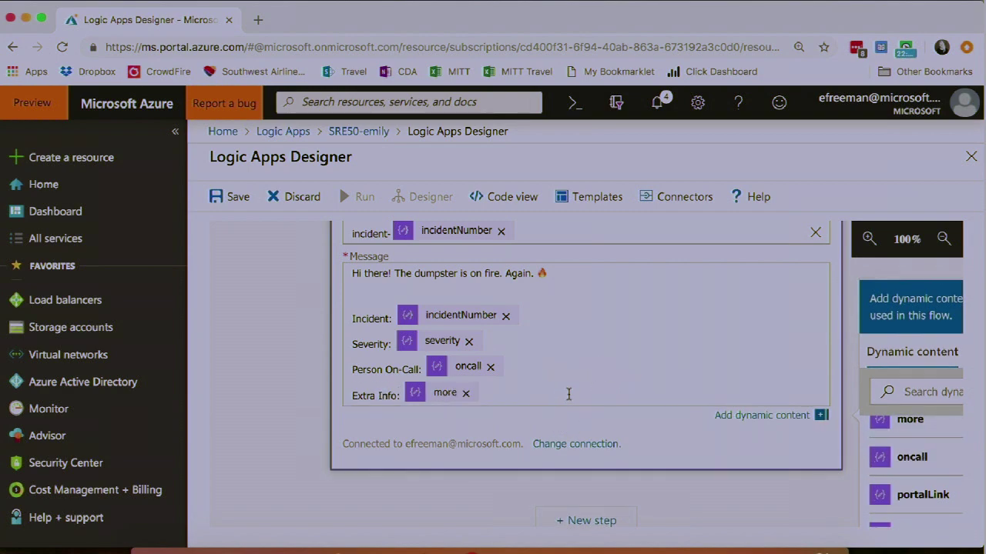
{"action": "left_click", "coordinate": [239, 196]}
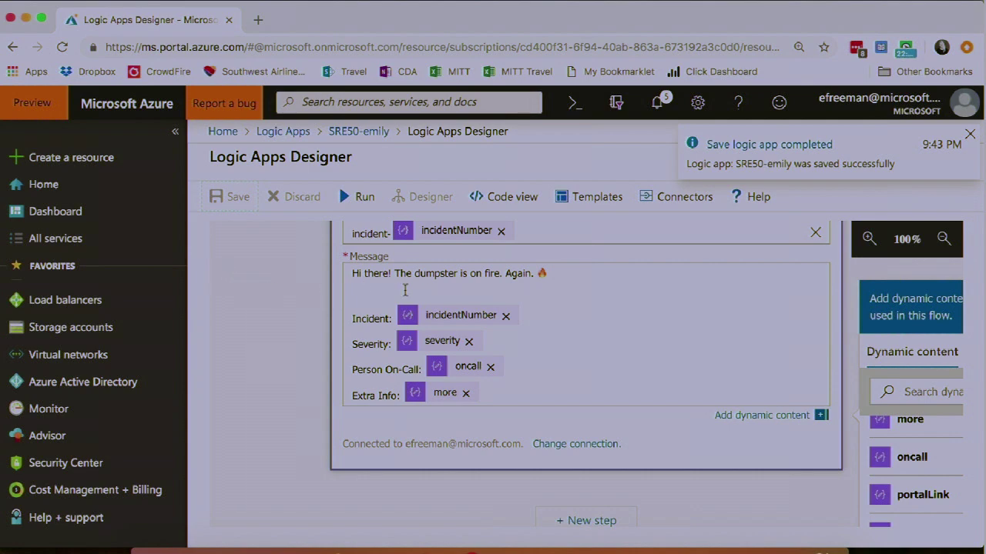
Step: Scroll through the workflow JSON in Code view, then close the designer
{"action": "left_click", "coordinate": [527, 200]}
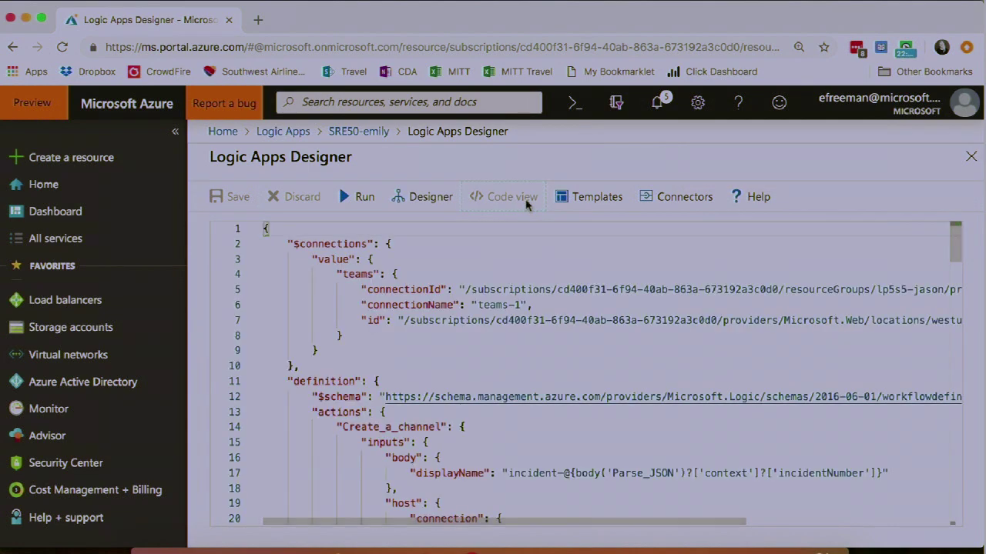
{"action": "scroll", "coordinate": [567, 289], "scroll_direction": "down", "scroll_amount": 15}
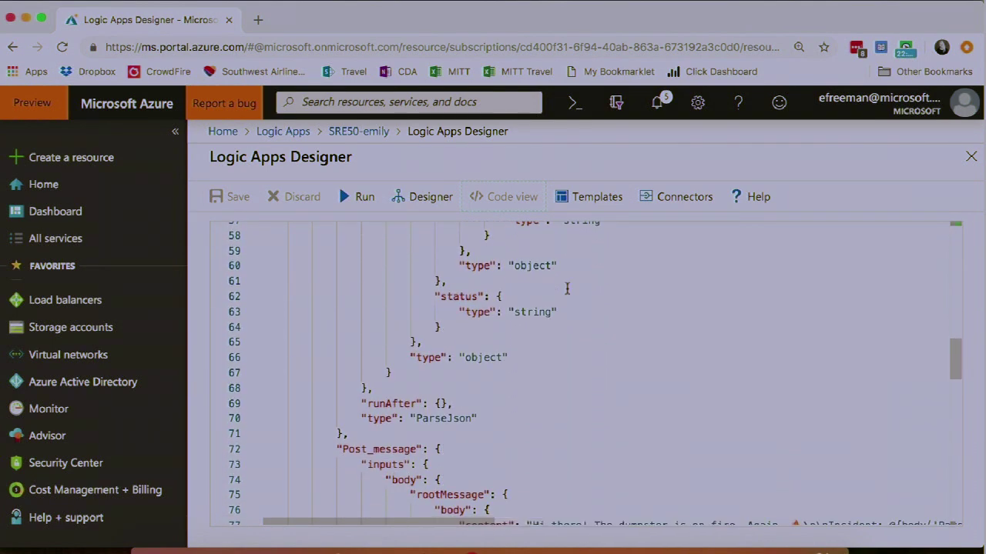
{"action": "scroll", "coordinate": [566, 289], "scroll_direction": "down", "scroll_amount": 6}
{"action": "scroll", "coordinate": [567, 289], "scroll_direction": "up", "scroll_amount": 6}
{"action": "scroll", "coordinate": [567, 289], "scroll_direction": "up", "scroll_amount": 14}
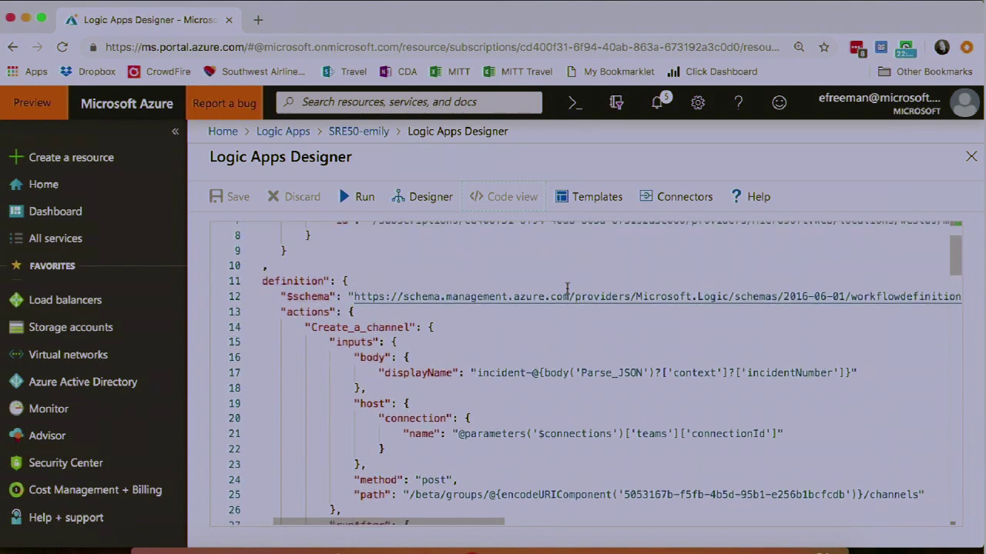
{"action": "scroll", "coordinate": [566, 289], "scroll_direction": "left", "scroll_amount": 5}
{"action": "scroll", "coordinate": [566, 287], "scroll_direction": "right", "scroll_amount": 10}
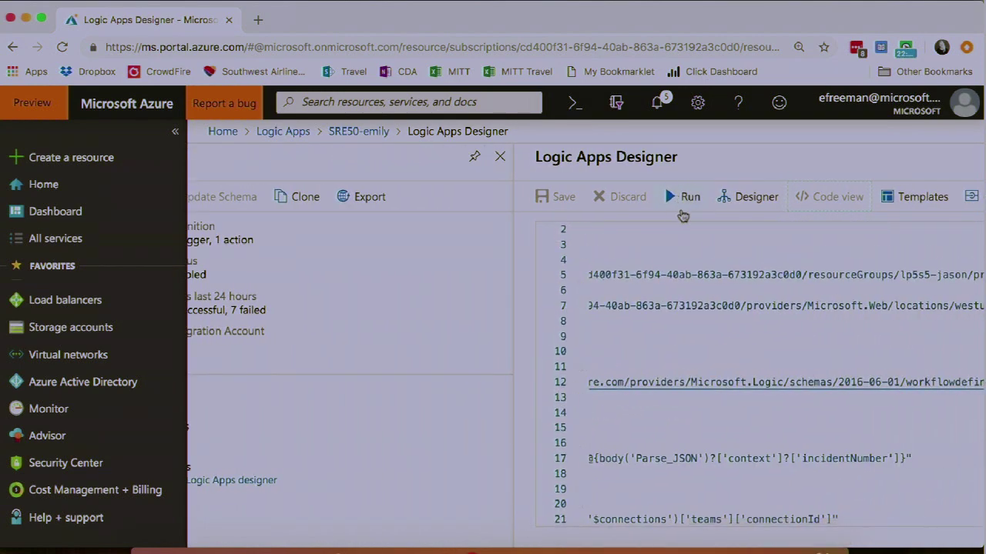
{"action": "scroll", "coordinate": [500, 247], "scroll_direction": "right", "scroll_amount": 5}
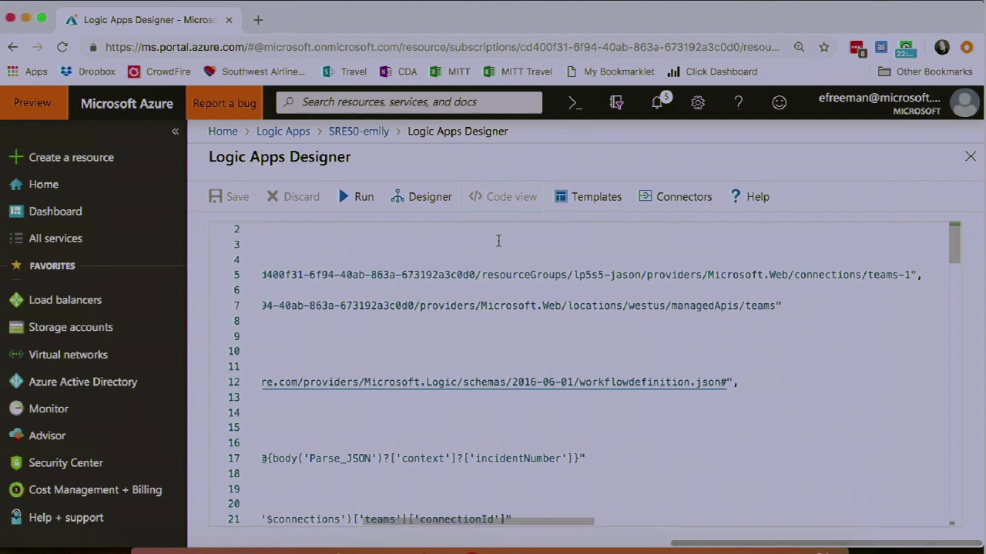
{"action": "left_click", "coordinate": [970, 156]}
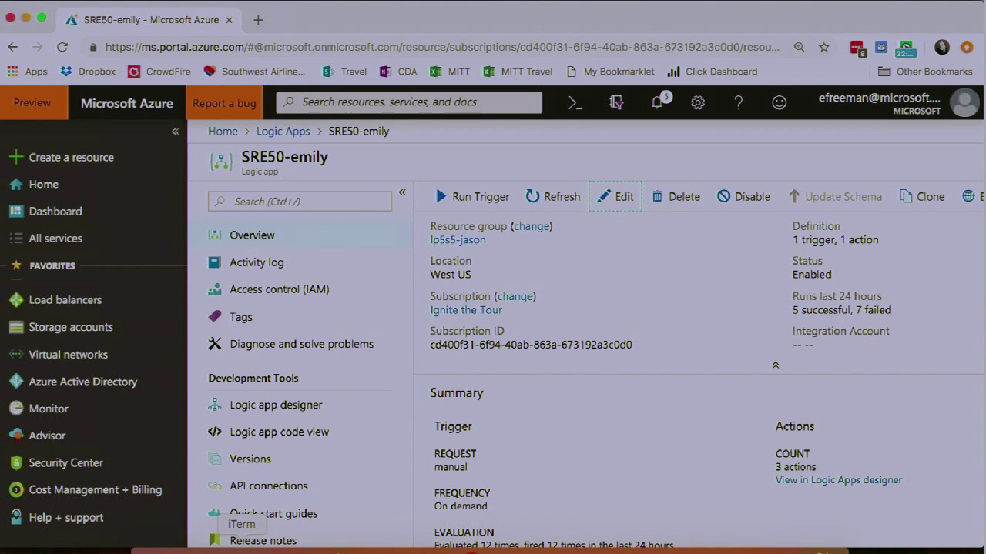
Step: In iTerm, run the curl POST of sampleAlert.json to the logic app's trigger URL
{"action": "key", "text": "super+Tab"}
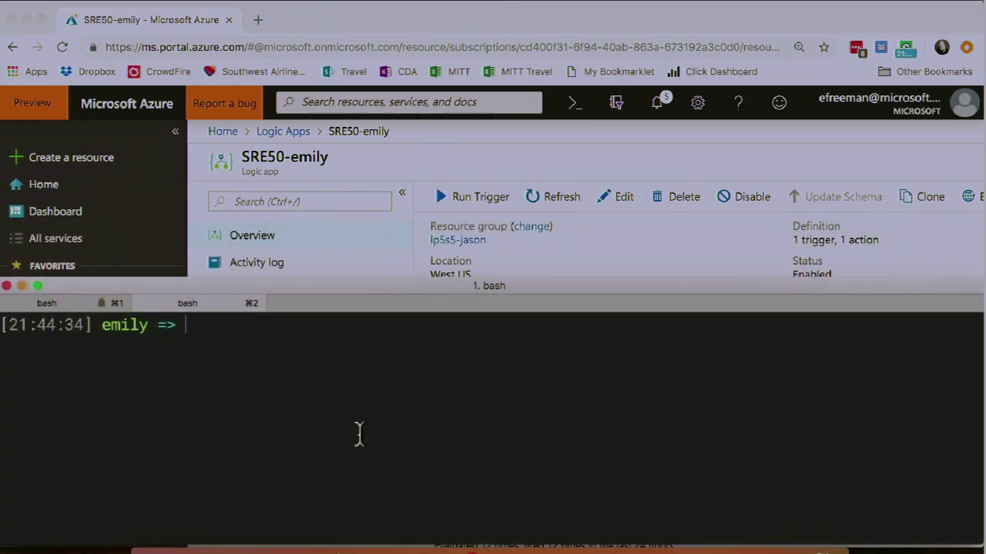
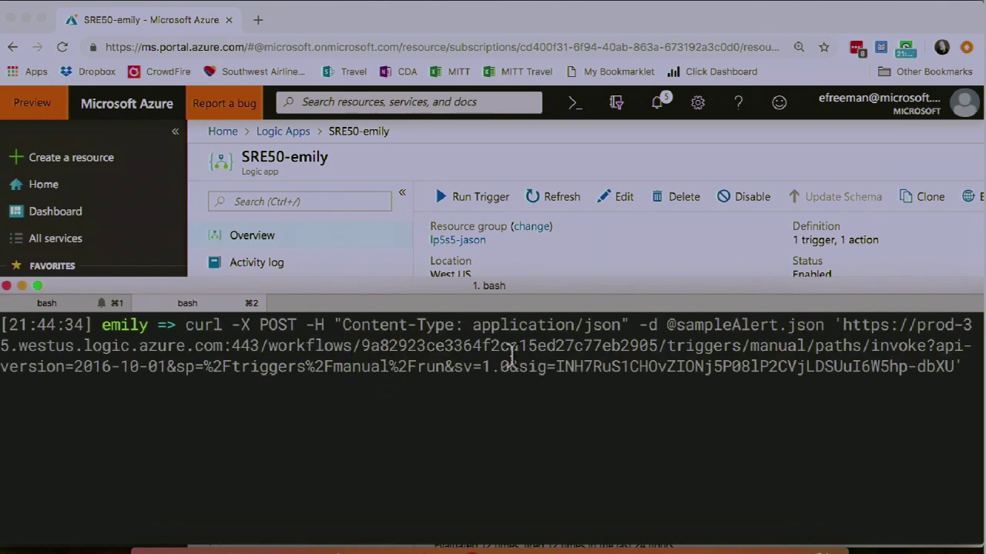
{"action": "key", "text": "Return"}
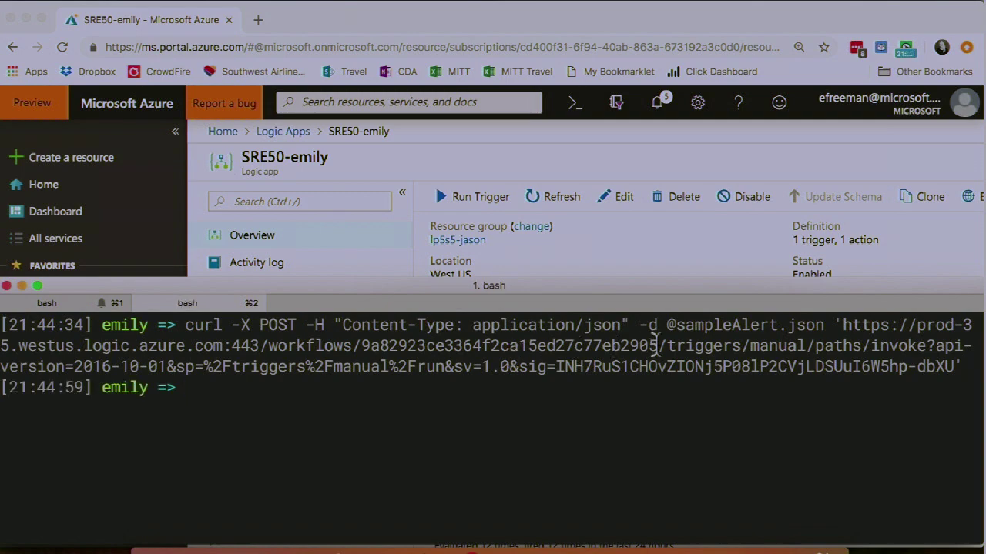
Step: Open the new incident-3470 channel in Teams, then bring up sampleAlert.json in VS Code
{"action": "left_click", "coordinate": [469, 548]}
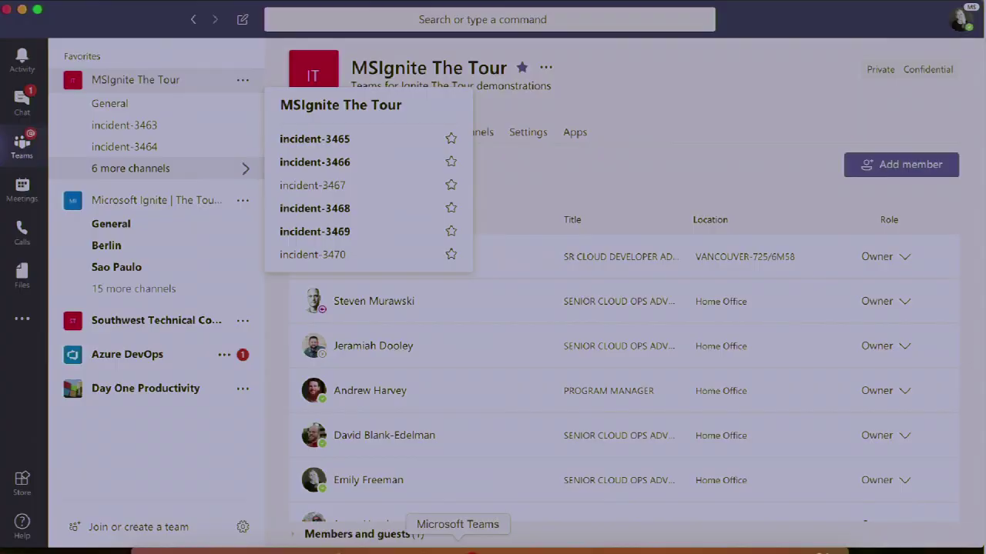
{"action": "left_click", "coordinate": [312, 254]}
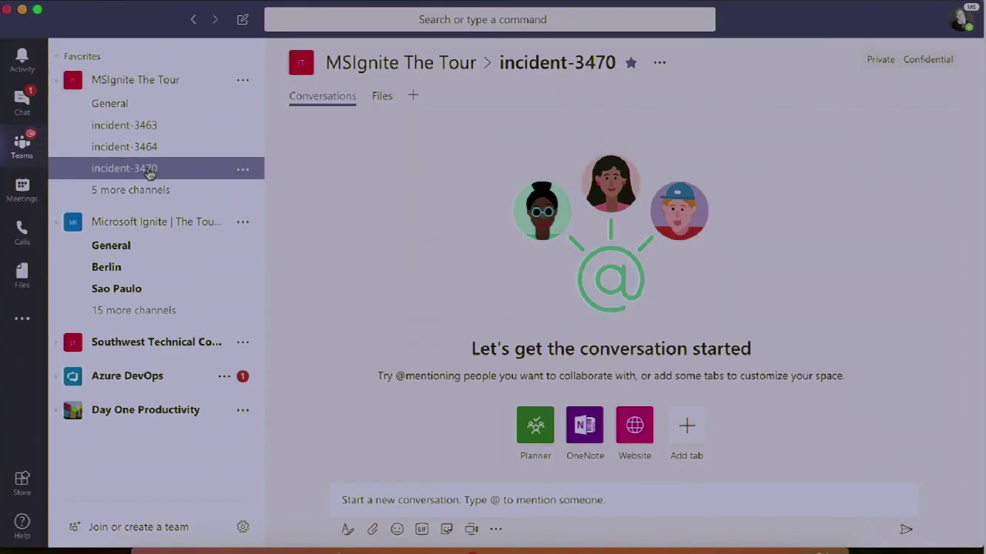
{"action": "left_click", "coordinate": [150, 174]}
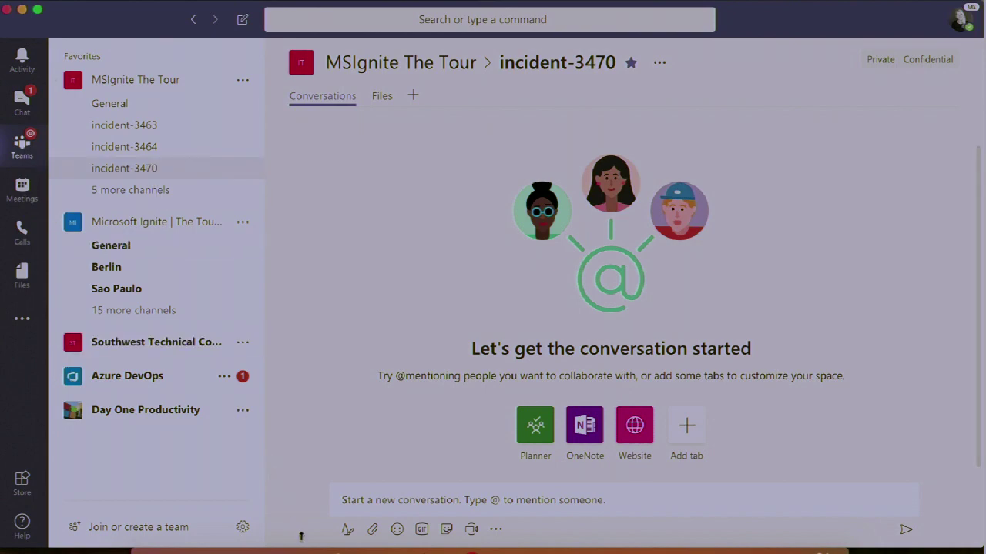
{"action": "left_click", "coordinate": [414, 544]}
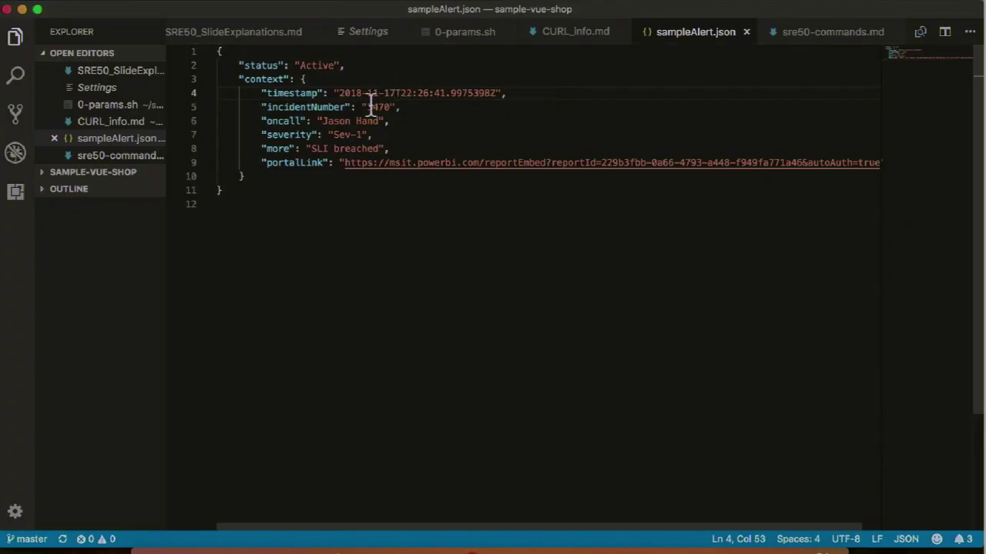